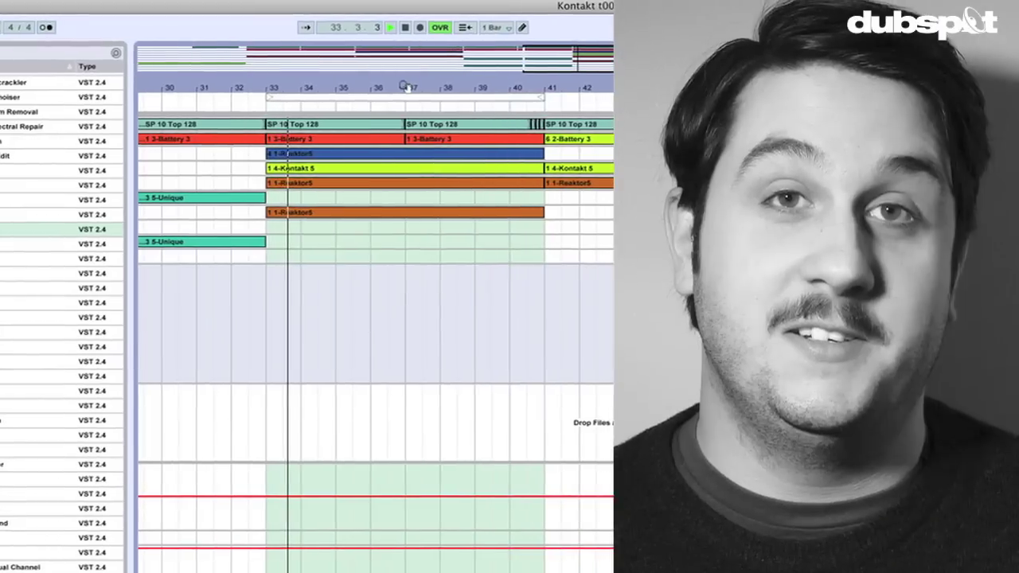
drag(398, 86, 375, 86)
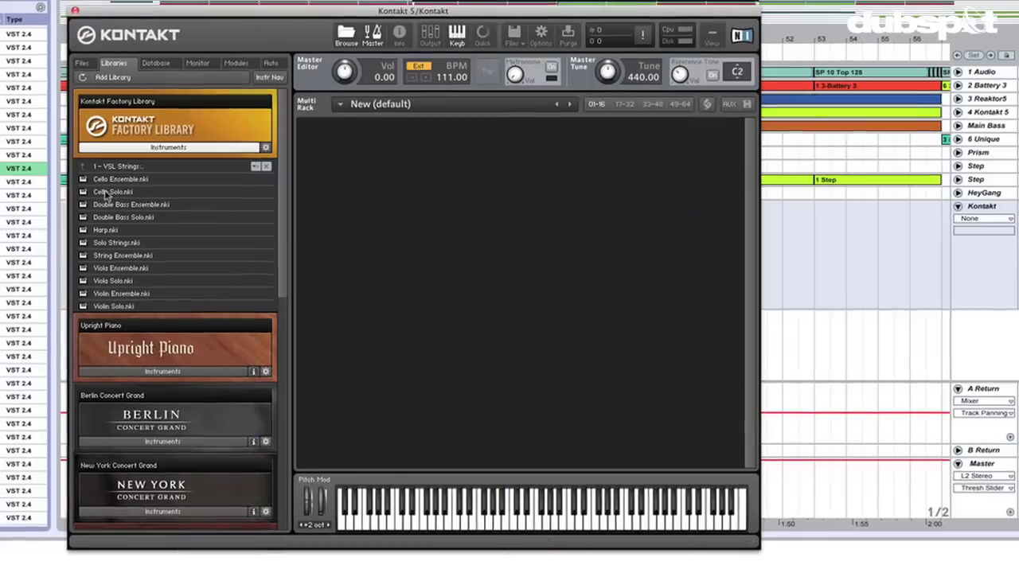
drag(107, 191, 460, 222)
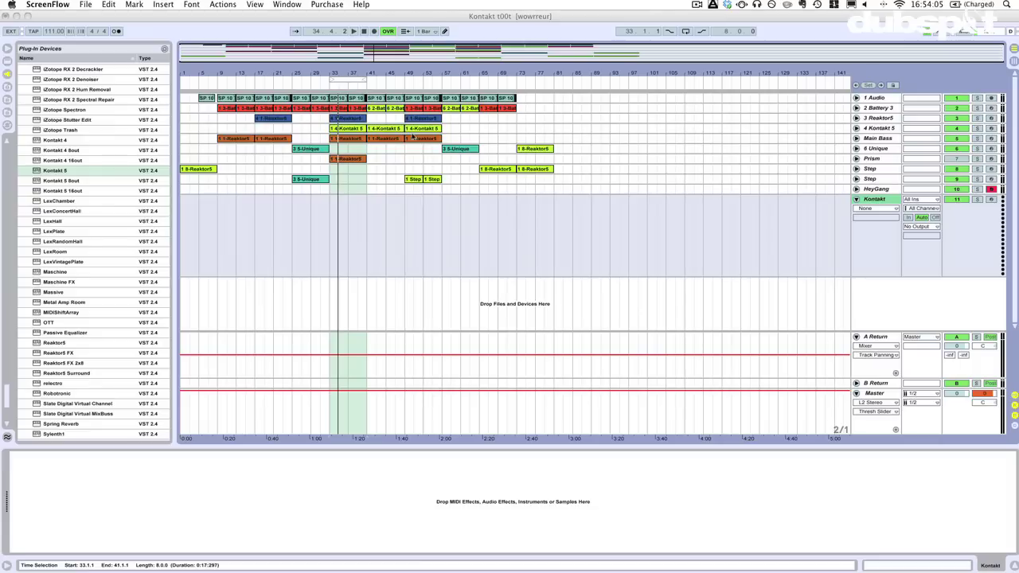
Play the arrangement from bar 33 and inspect the expanded Main Bass track's notes before folding it again
click(348, 75)
drag(347, 75, 363, 73)
key(space)
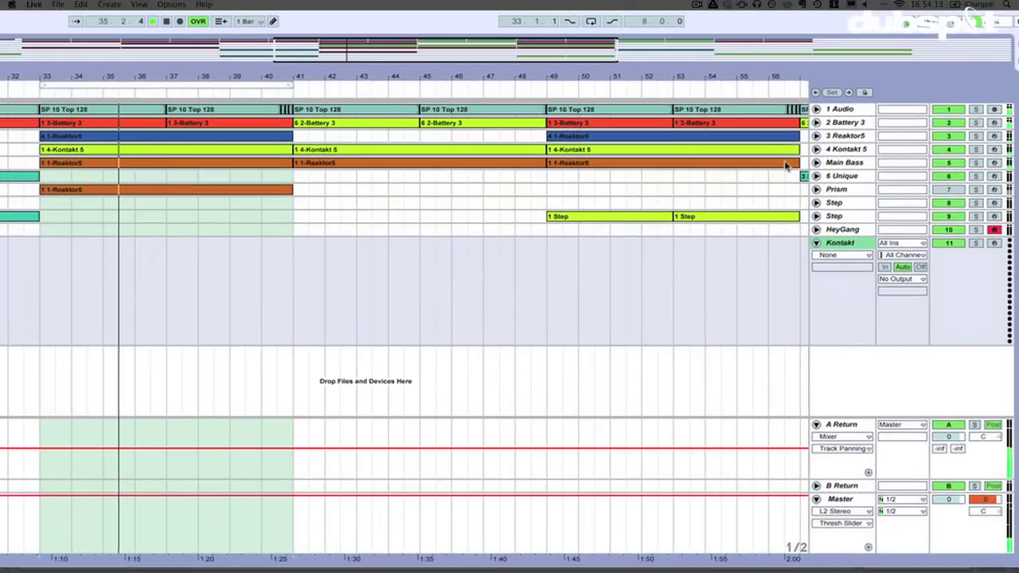
click(815, 163)
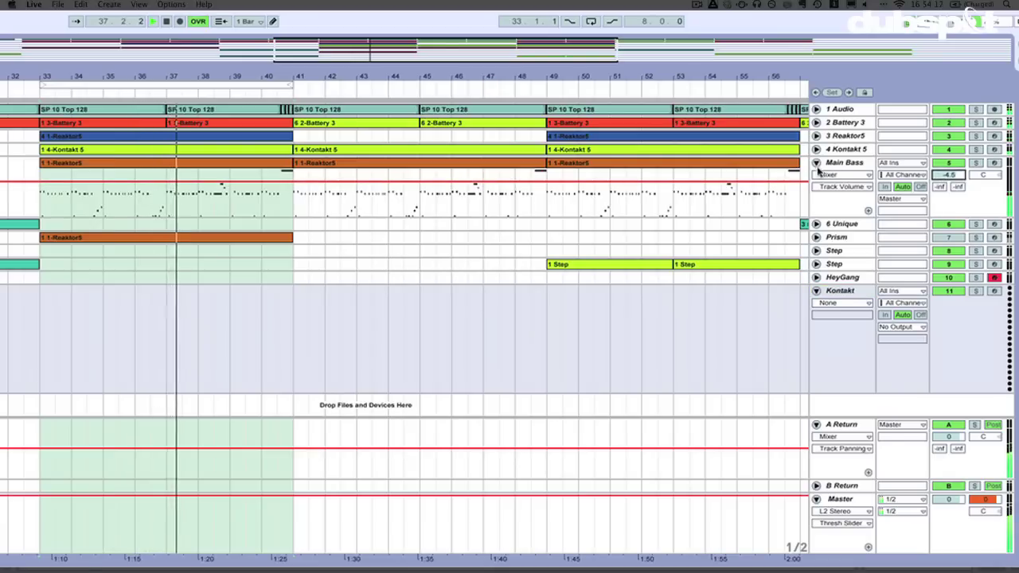
click(816, 162)
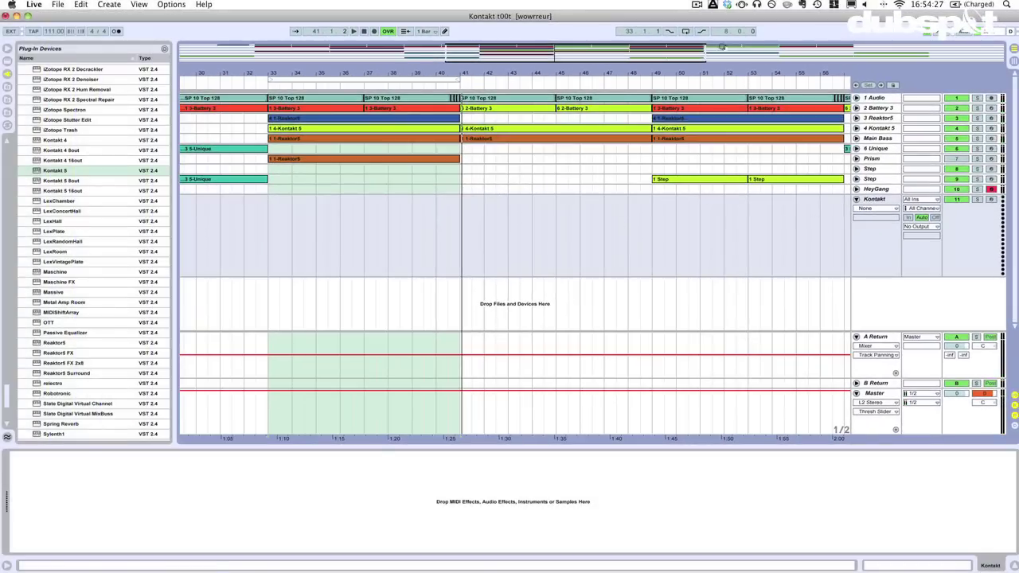
Enable the arrangement loop and load the Kontakt 5 plug-in onto the Kontakt track
click(686, 32)
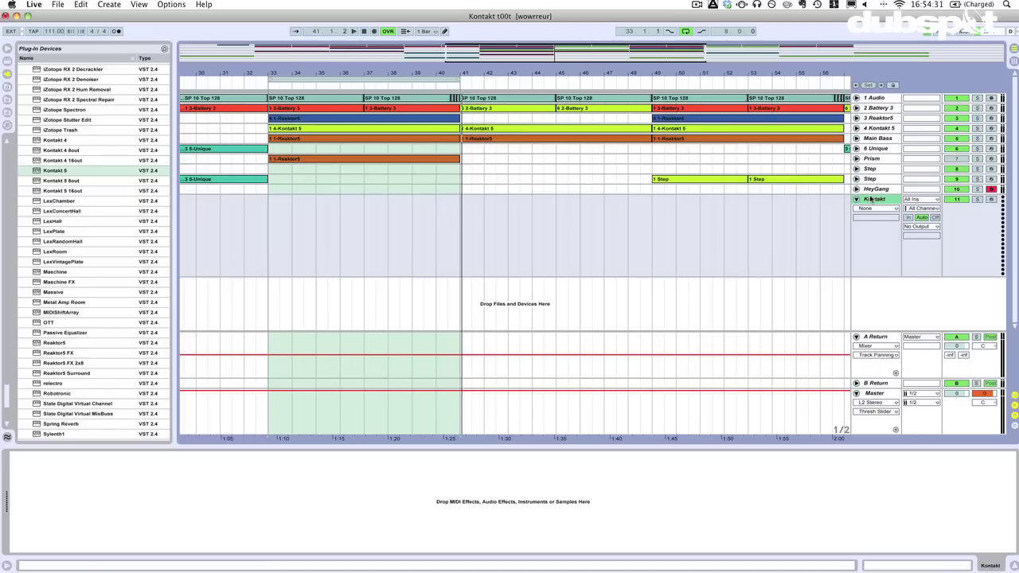
click(59, 171)
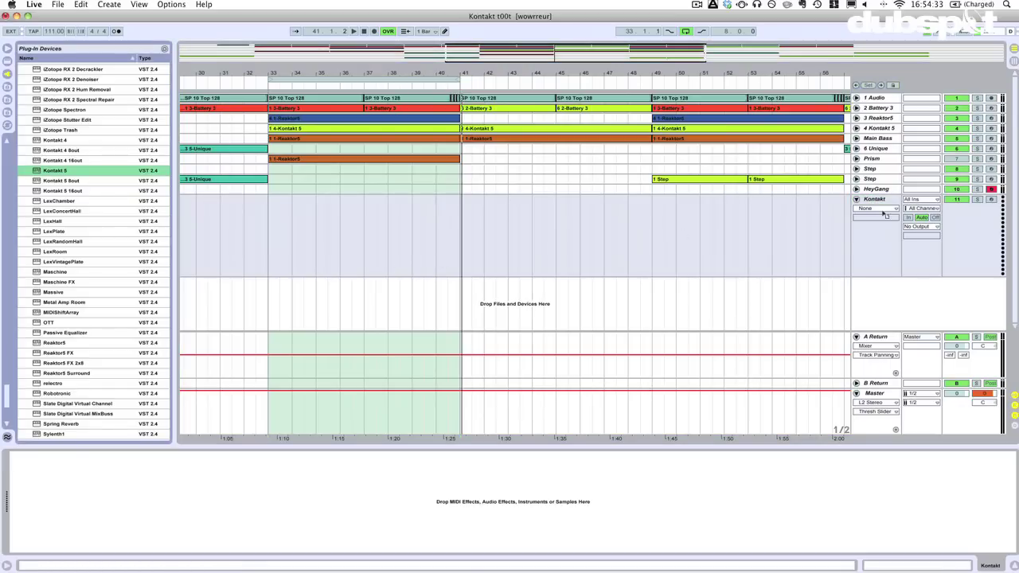
drag(880, 206, 880, 207)
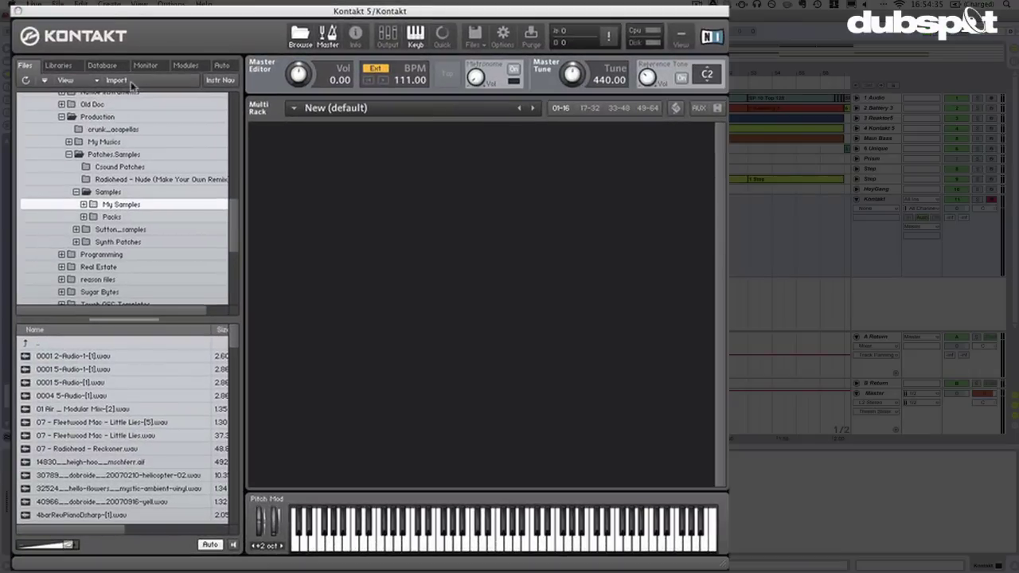
Load Cello Solo.nki from the 1 - VSL Strings folder of the Kontakt Factory Library's Orchestral section
click(58, 65)
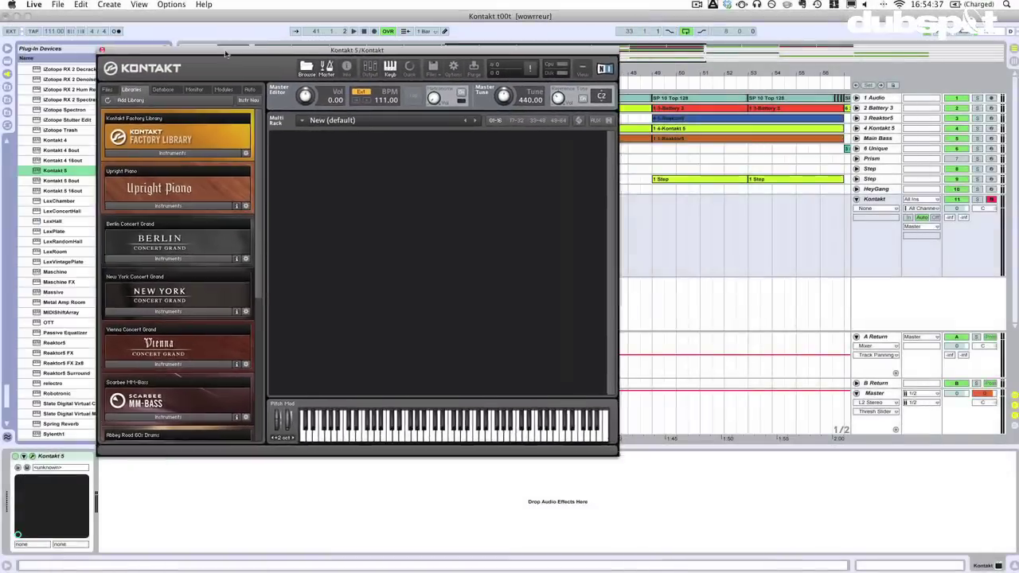
drag(195, 52, 255, 54)
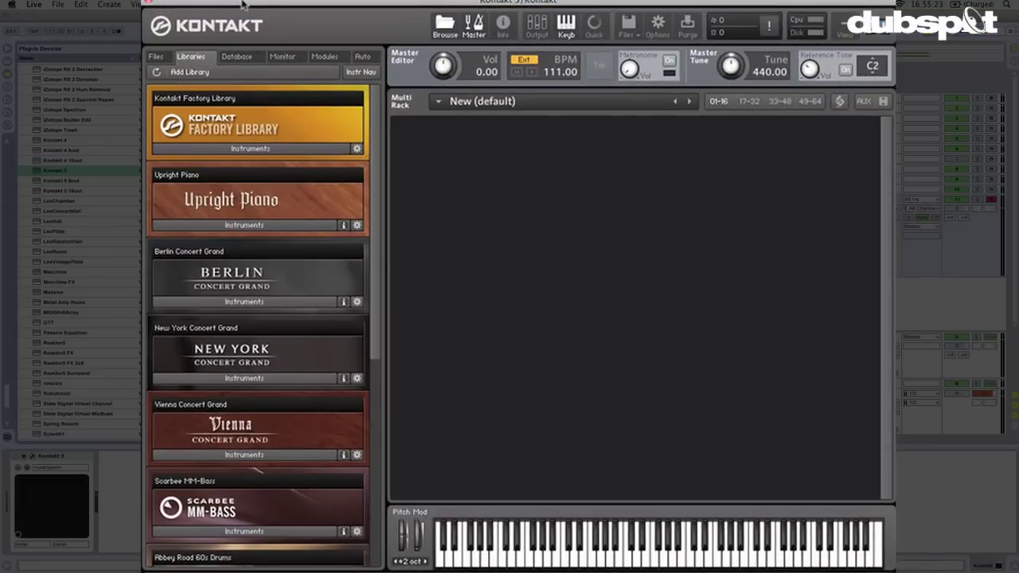
click(269, 154)
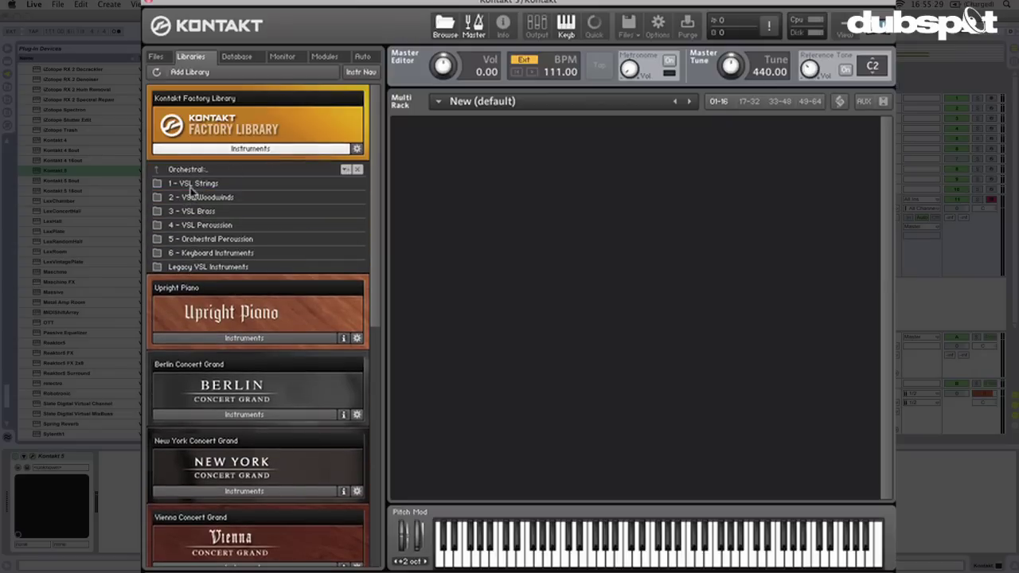
click(192, 186)
double_click(186, 196)
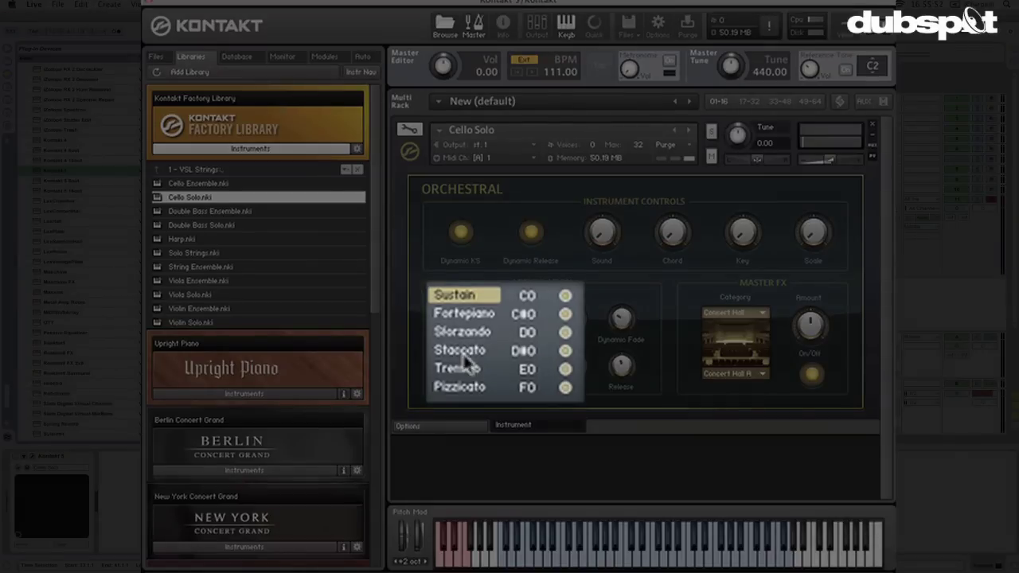
Try the cello's Staccato articulation and return the selection to Sustain
click(466, 350)
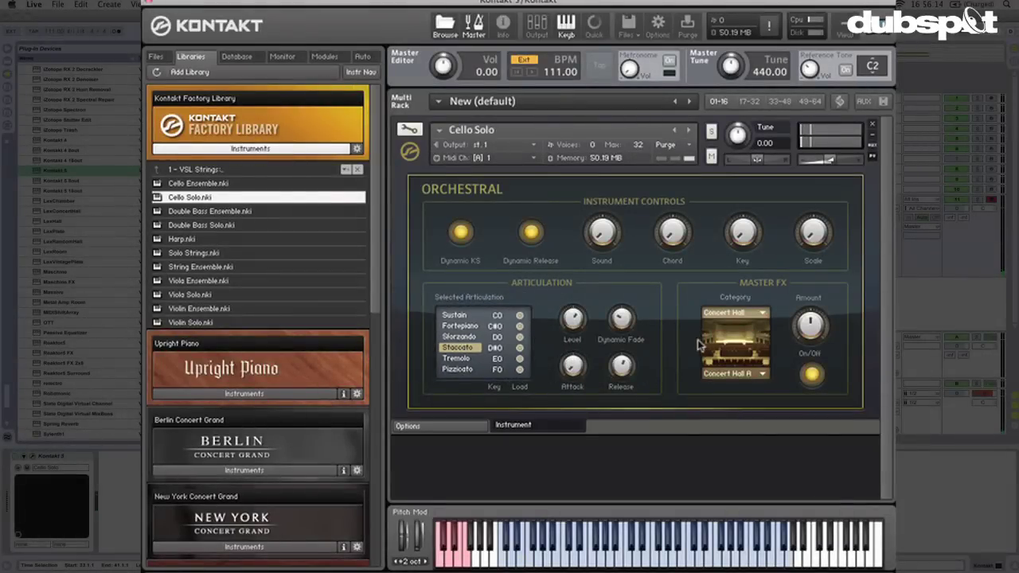
click(471, 316)
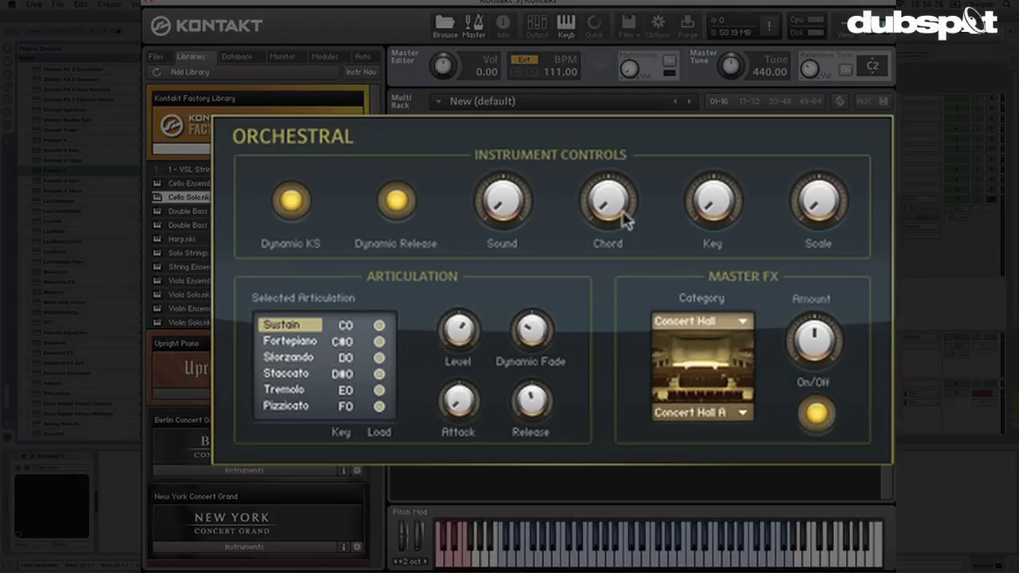
Raise the cello's Chord control in stages to roughly its middle position
drag(607, 200, 603, 213)
drag(602, 213, 621, 180)
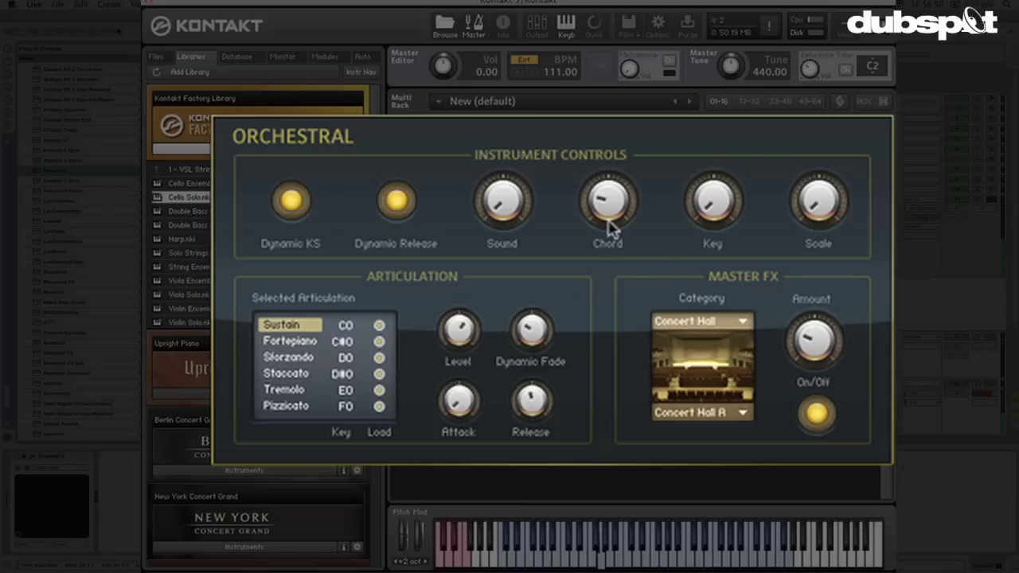
drag(611, 228, 611, 209)
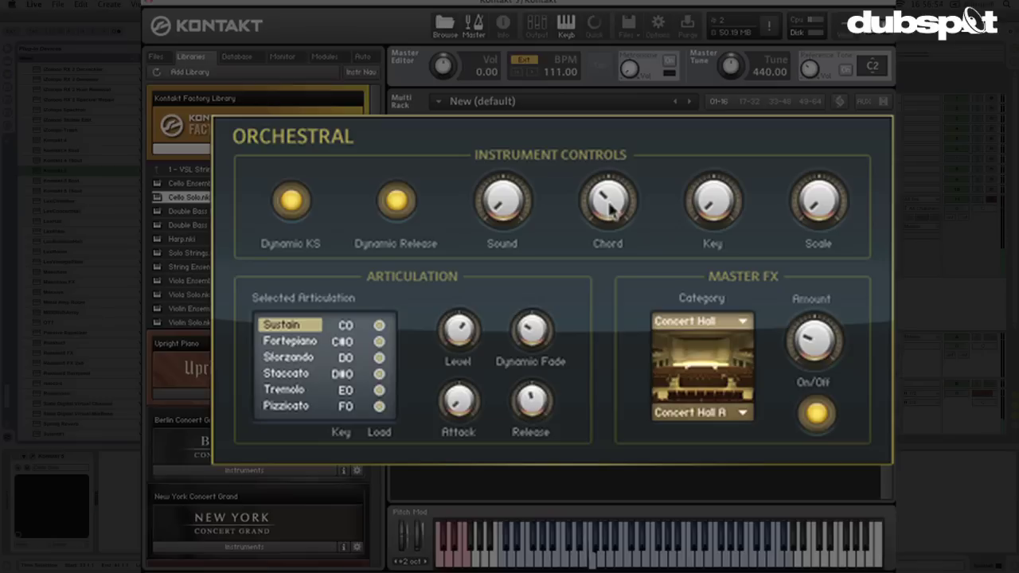
drag(611, 209, 614, 193)
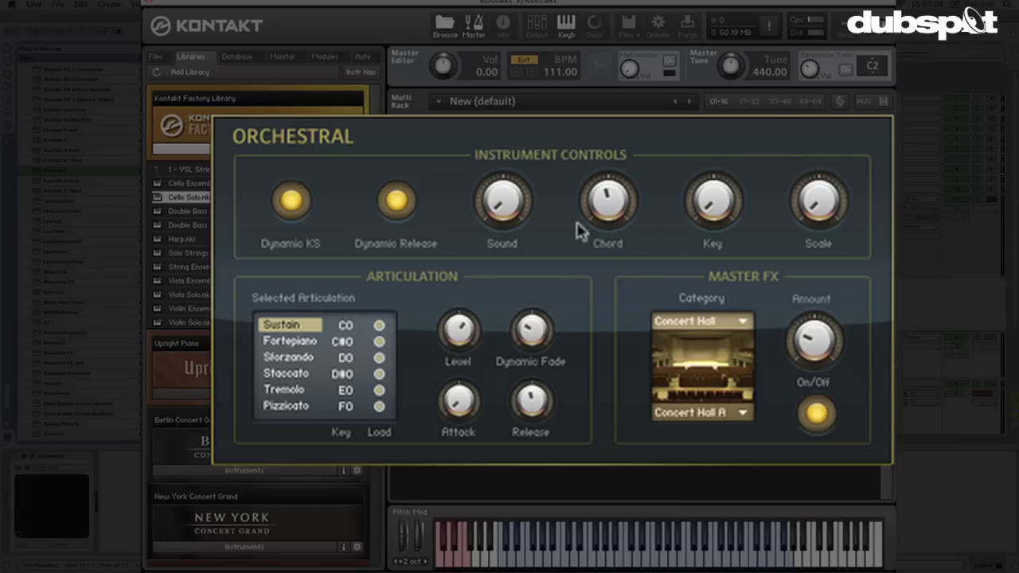
Select the Staccato articulation for the cello, and switch it to Fortepiano
click(283, 374)
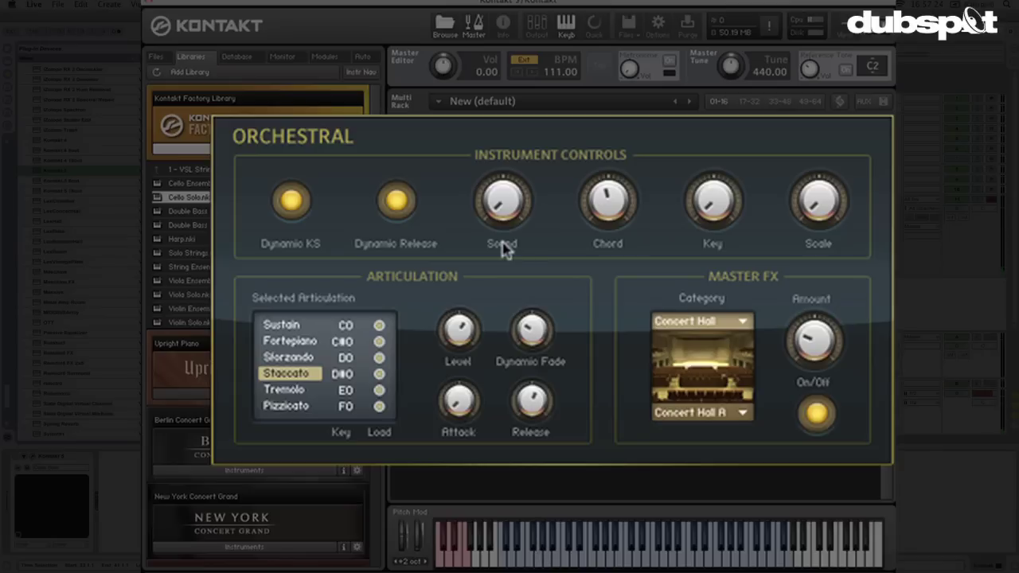
click(289, 341)
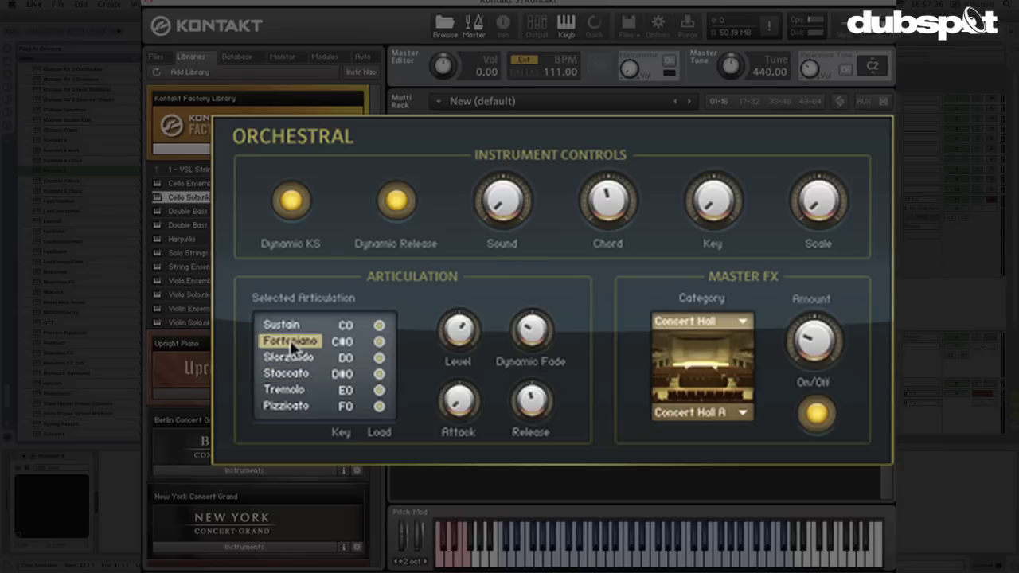
mouse_move(721, 219)
mouse_move(834, 209)
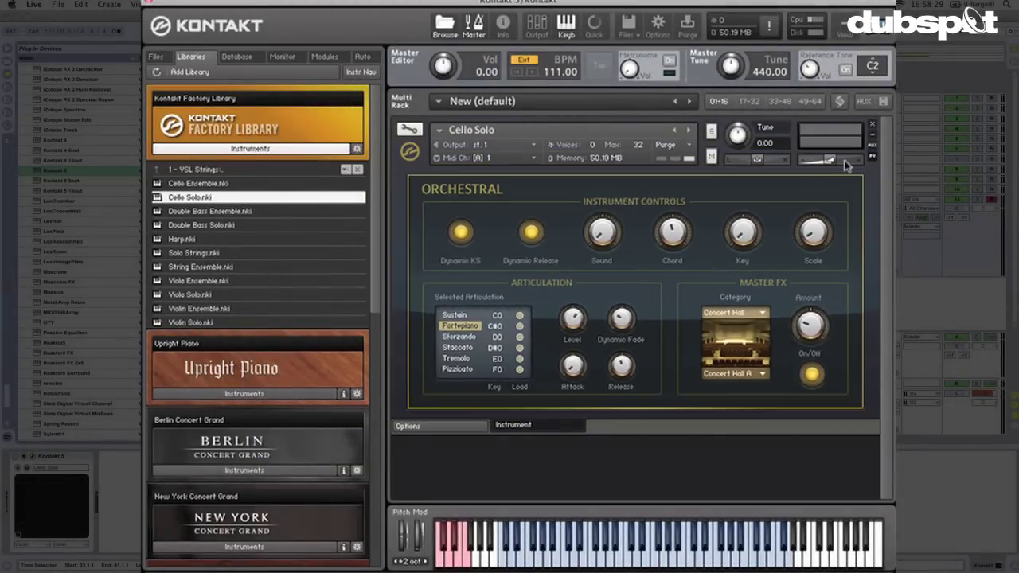
Remove the Cello Solo instrument from the rack and close the Kontakt window
click(872, 125)
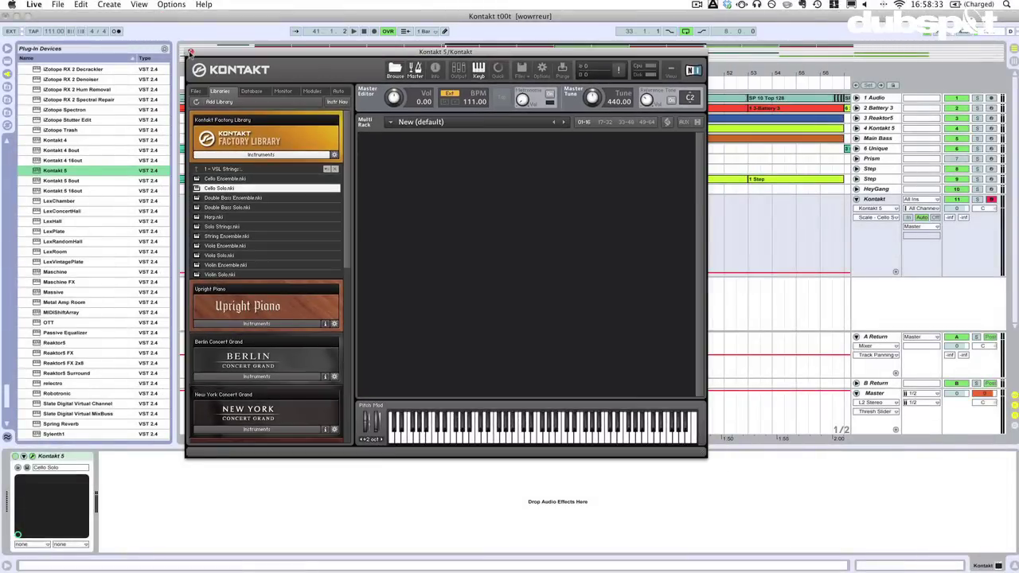
click(190, 52)
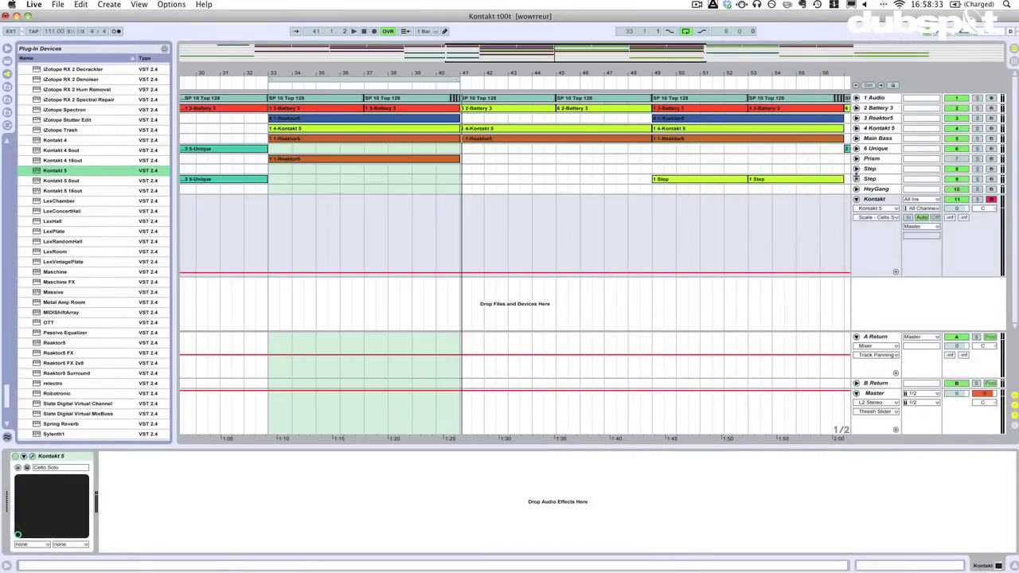
Fold the Kontakt track, unfold the HeyGang track and open its Kontakt 5 plug-in window
click(857, 199)
click(856, 189)
click(875, 188)
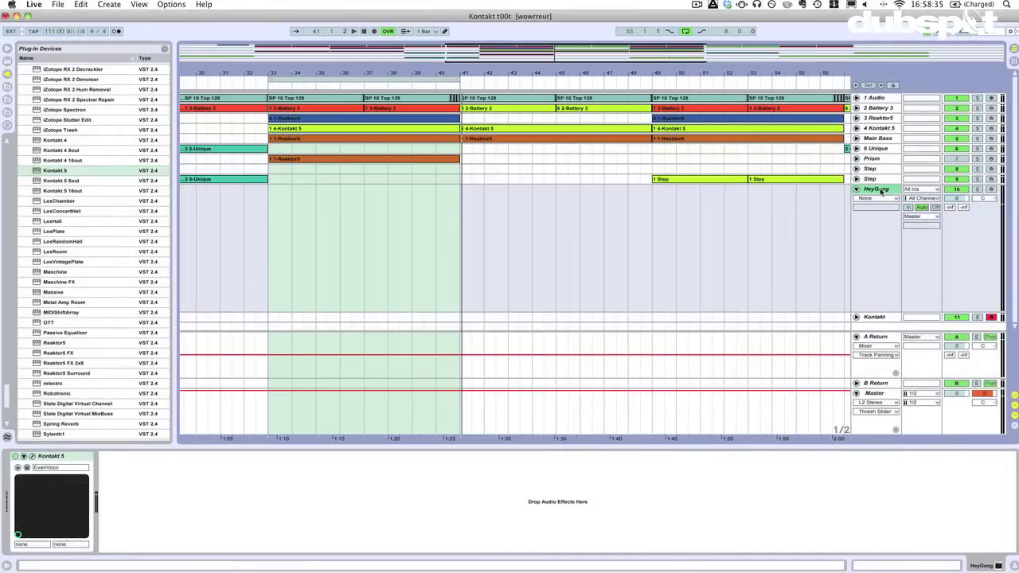
click(30, 467)
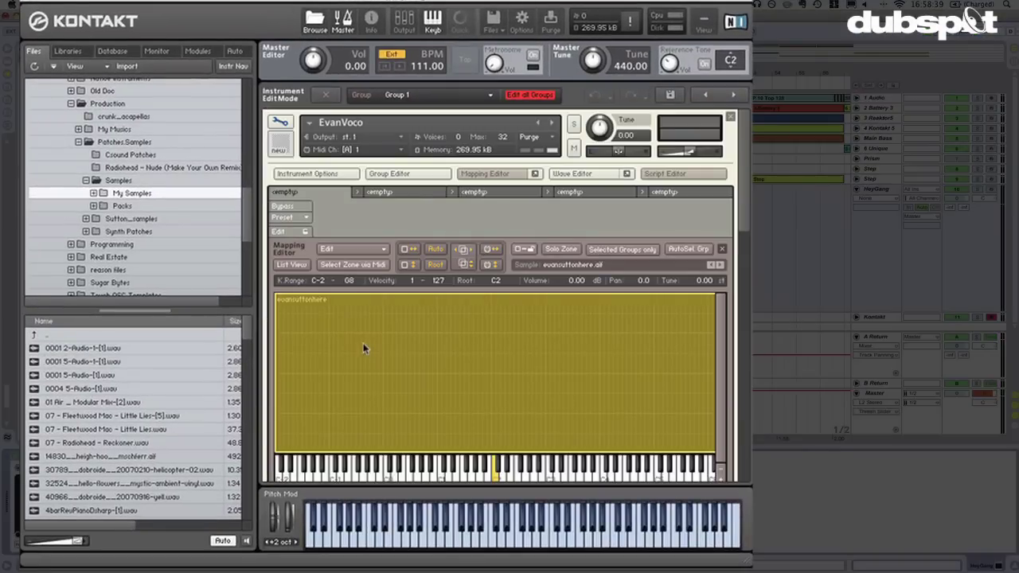
Review the vocal instrument's mapping and source settings, and show its sample zone in the Wave Editor
scroll(364, 348, down, 3)
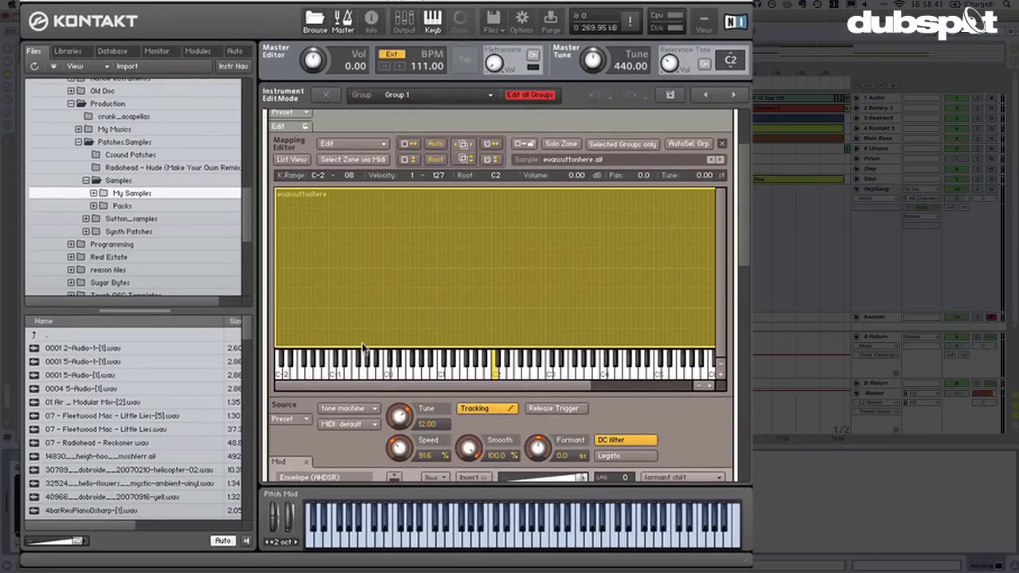
scroll(362, 347, down, 3)
scroll(362, 348, up, 1)
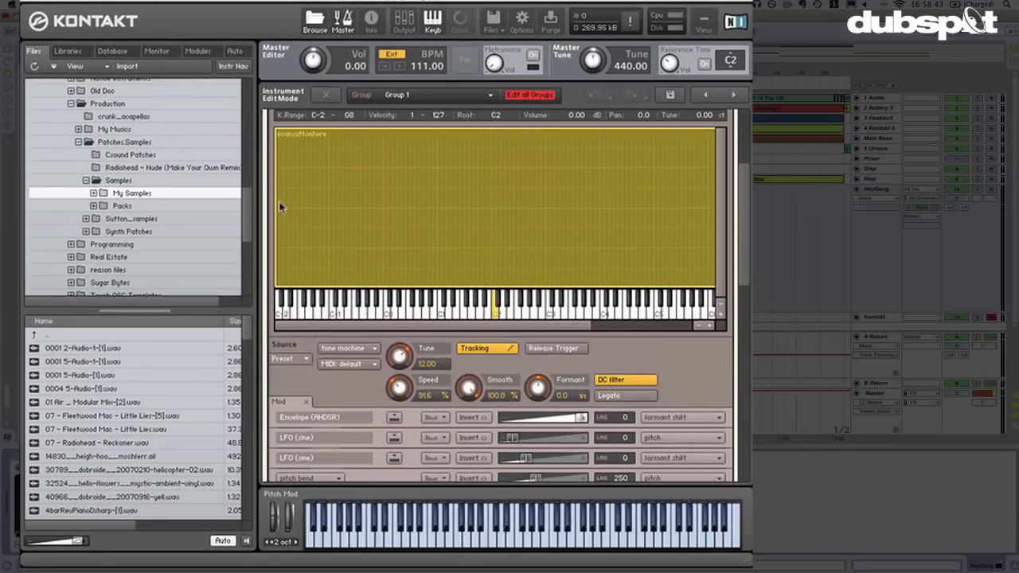
scroll(365, 223, up, 2)
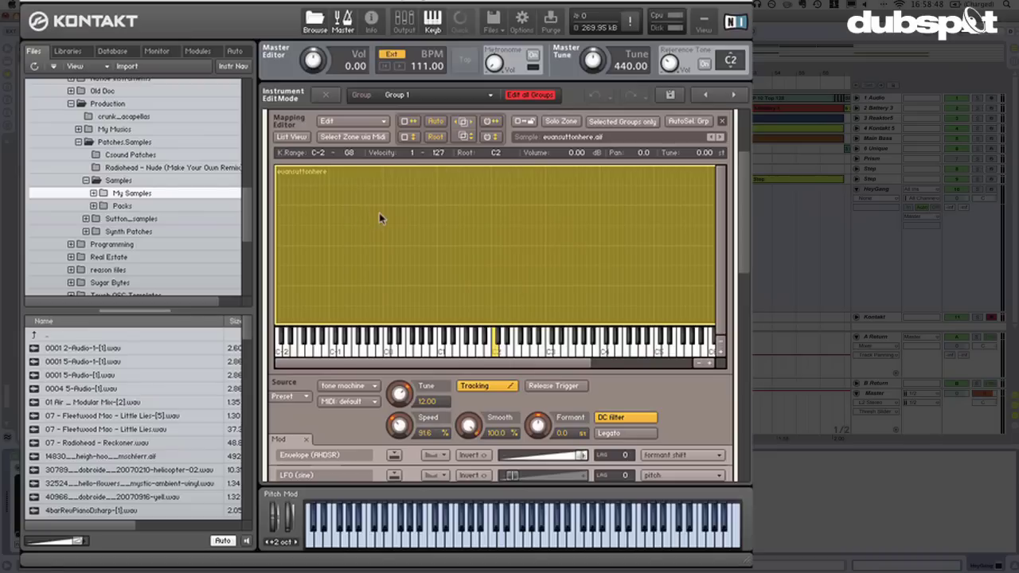
double_click(379, 213)
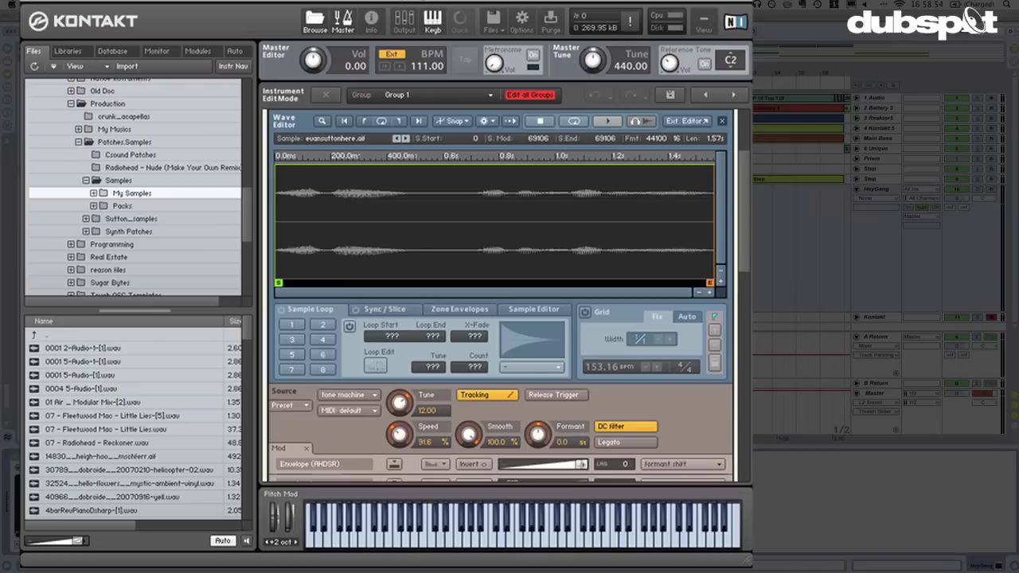
Audition the vocal sample at different pitches on Kontakt's virtual keyboard
click(413, 541)
click(388, 537)
click(387, 537)
click(382, 539)
click(381, 541)
click(381, 543)
click(382, 542)
click(396, 543)
click(396, 544)
click(390, 544)
click(388, 544)
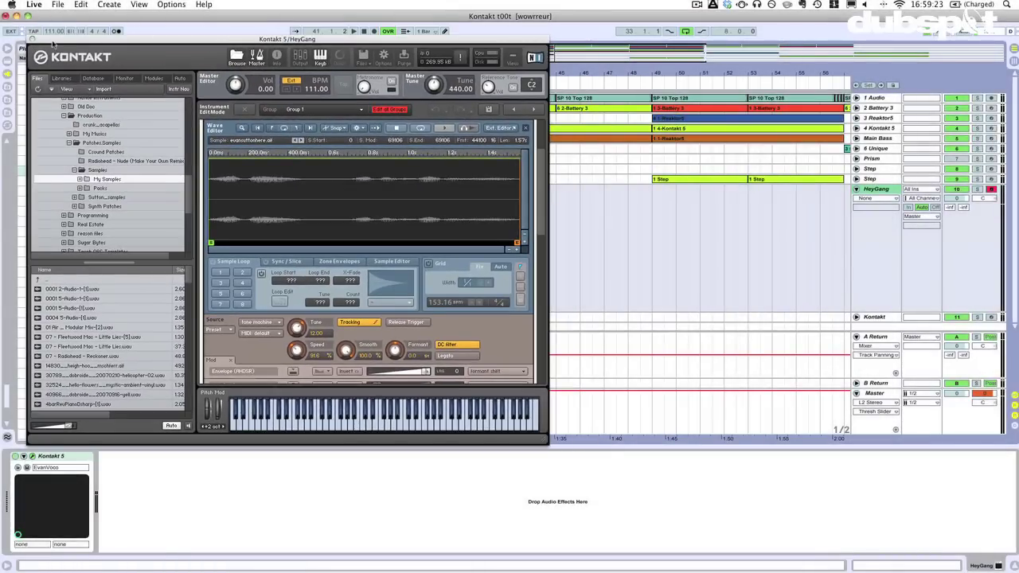
Reposition the Kontakt window and close the vocal instrument's Wave Editor
drag(52, 41, 201, 17)
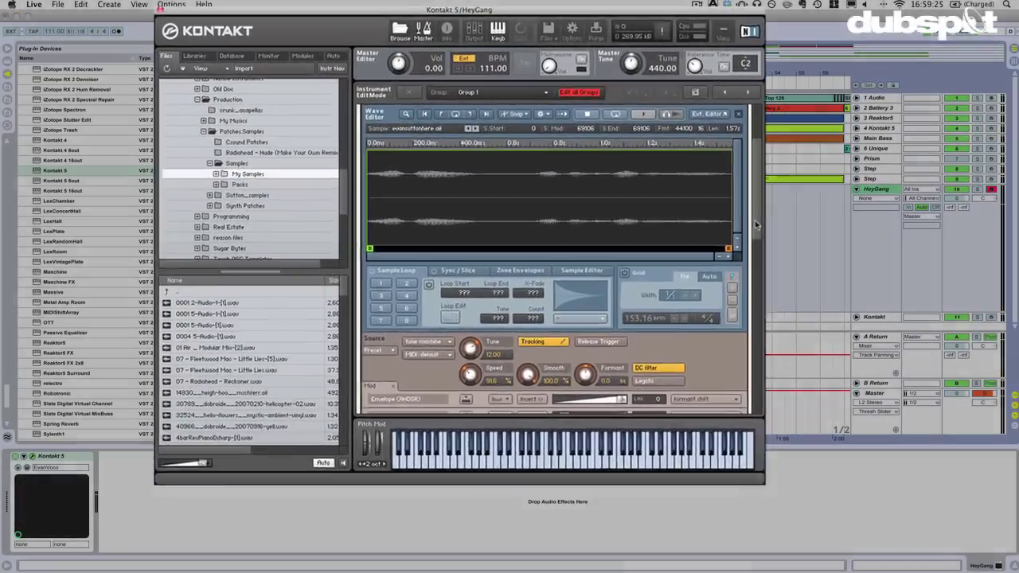
scroll(460, 150, up, 3)
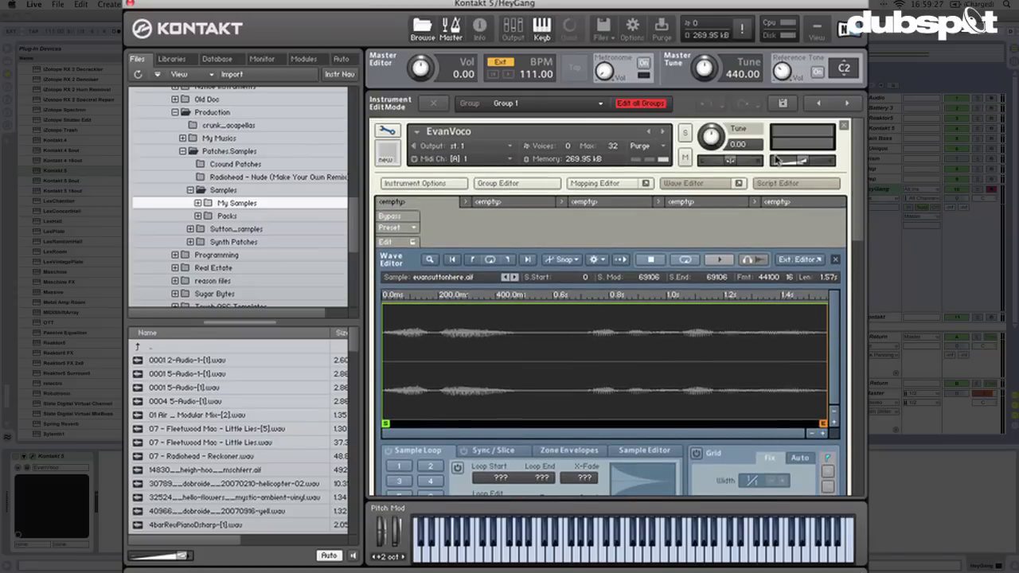
click(716, 183)
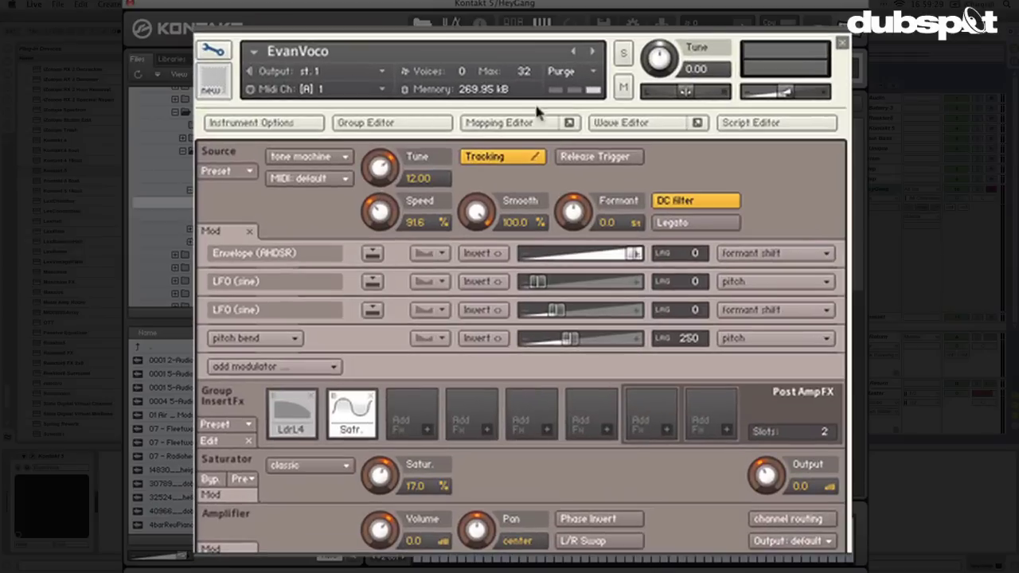
Open the vocal instrument's Script Editor, load the factory Harmonize script Chord and set its chord to Maj 7
click(780, 126)
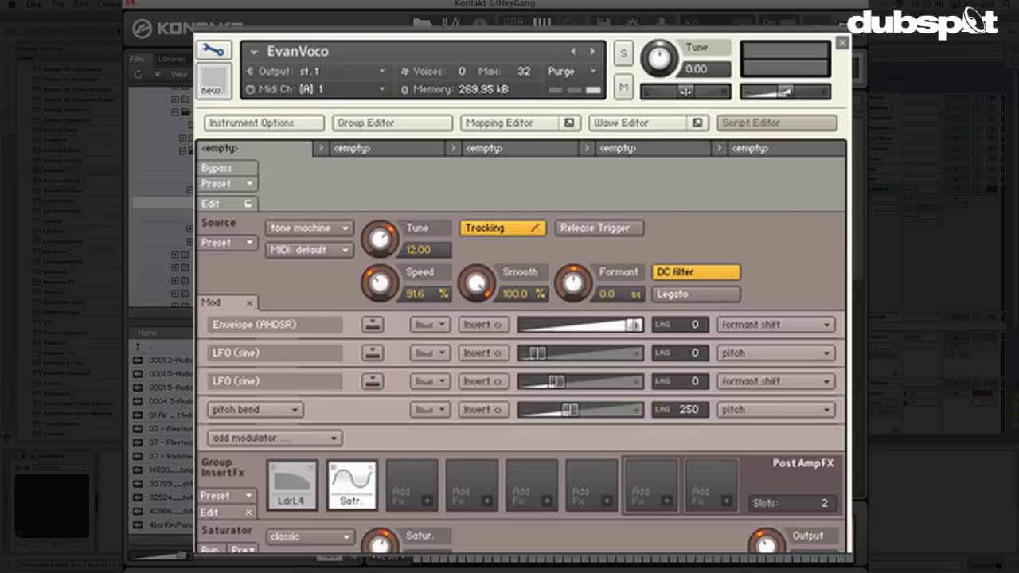
click(236, 183)
mouse_move(240, 206)
mouse_move(295, 209)
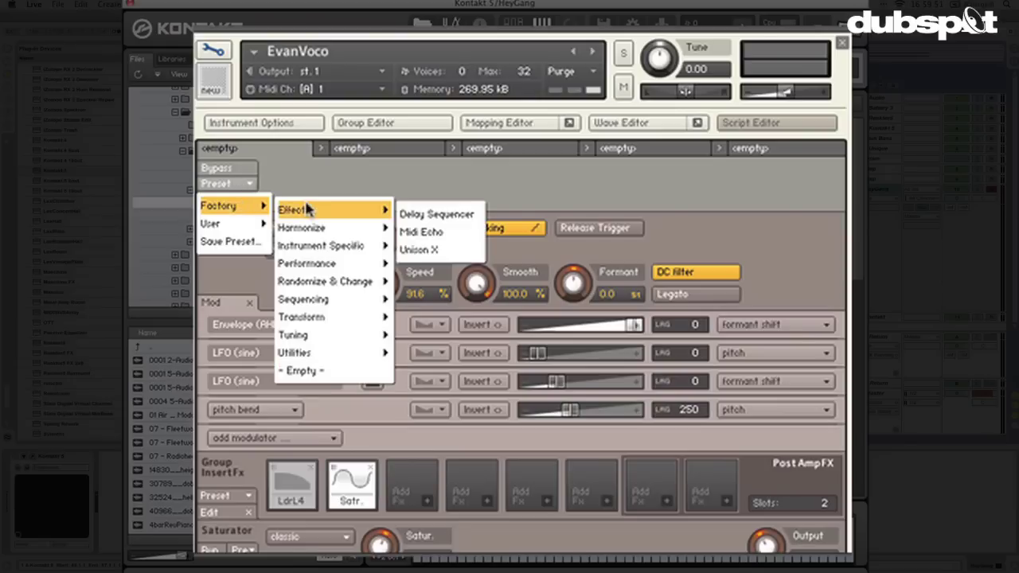
mouse_move(382, 228)
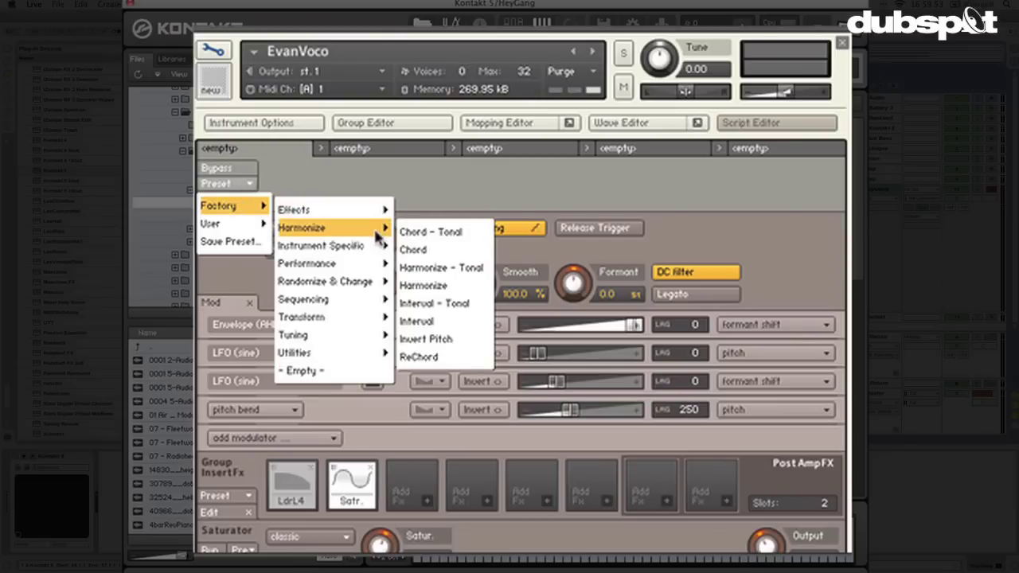
click(430, 253)
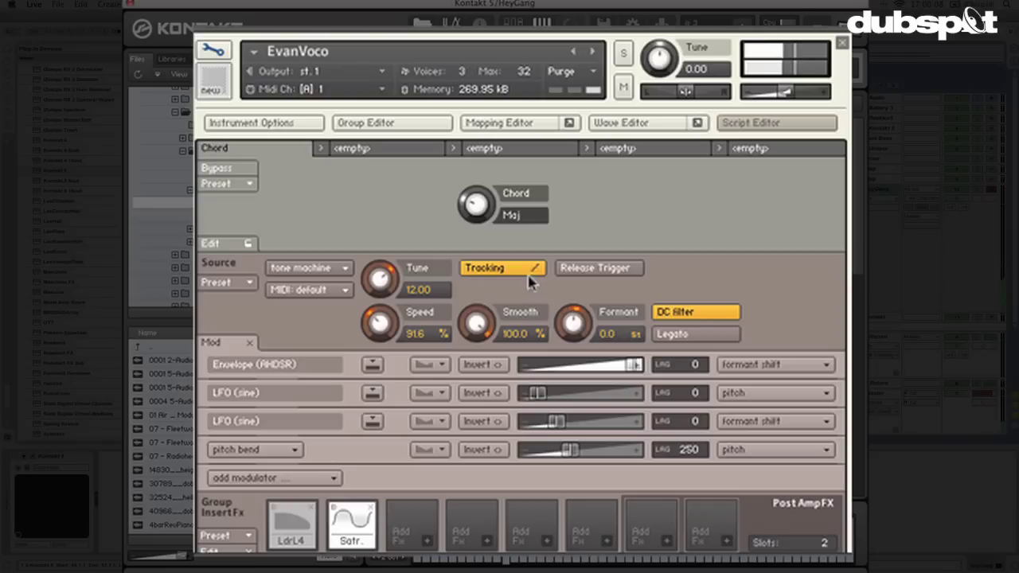
drag(471, 205, 475, 159)
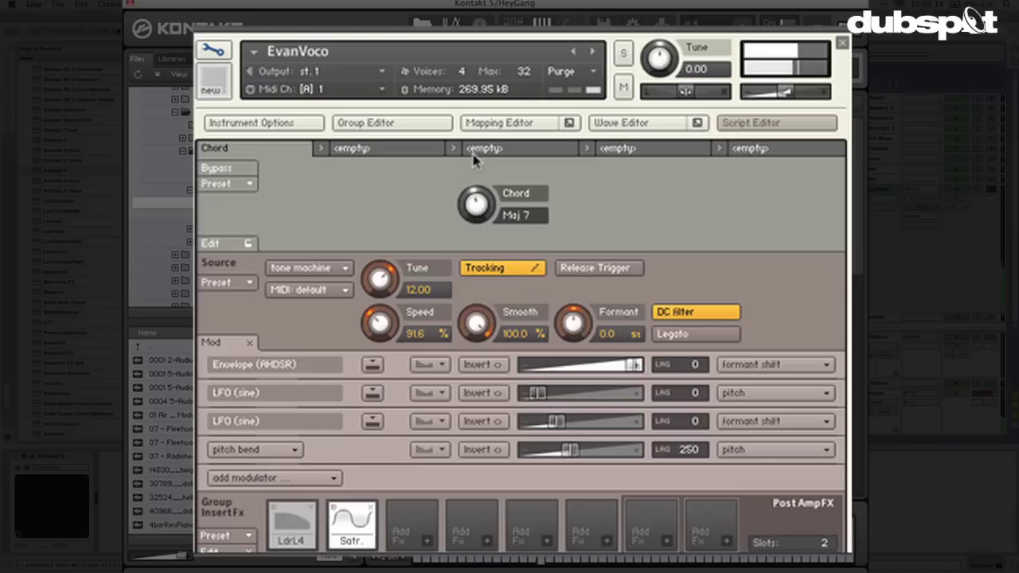
Replace the script in the first slot with the factory Harmonize script Chord - Tonal
scroll(474, 159, down, 2)
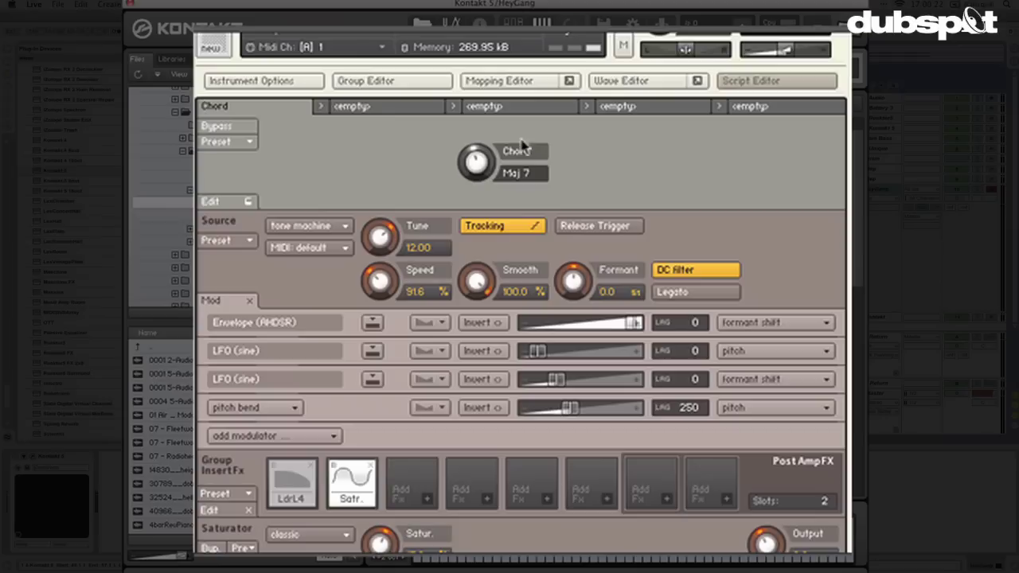
click(228, 142)
mouse_move(234, 164)
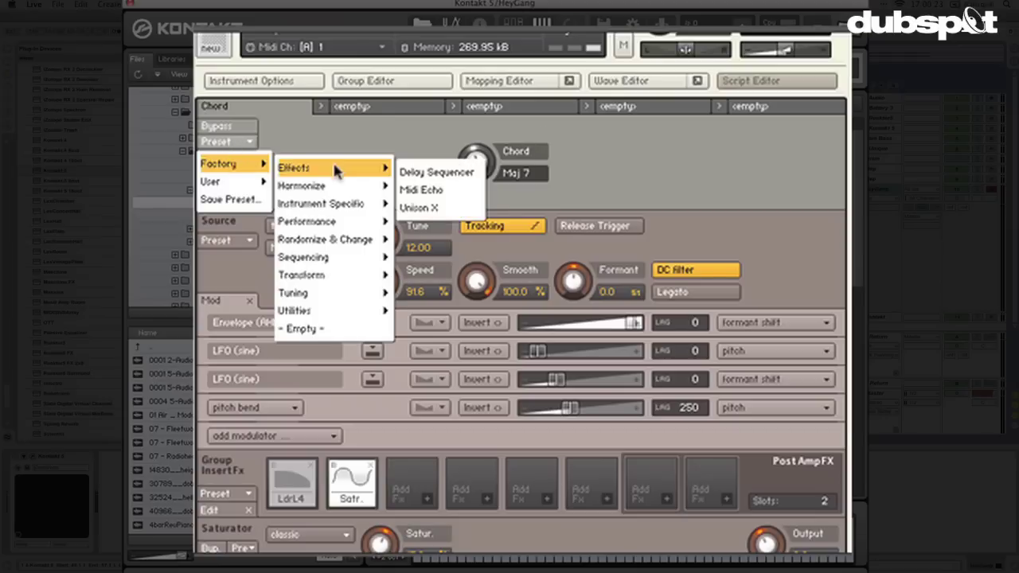
mouse_move(338, 189)
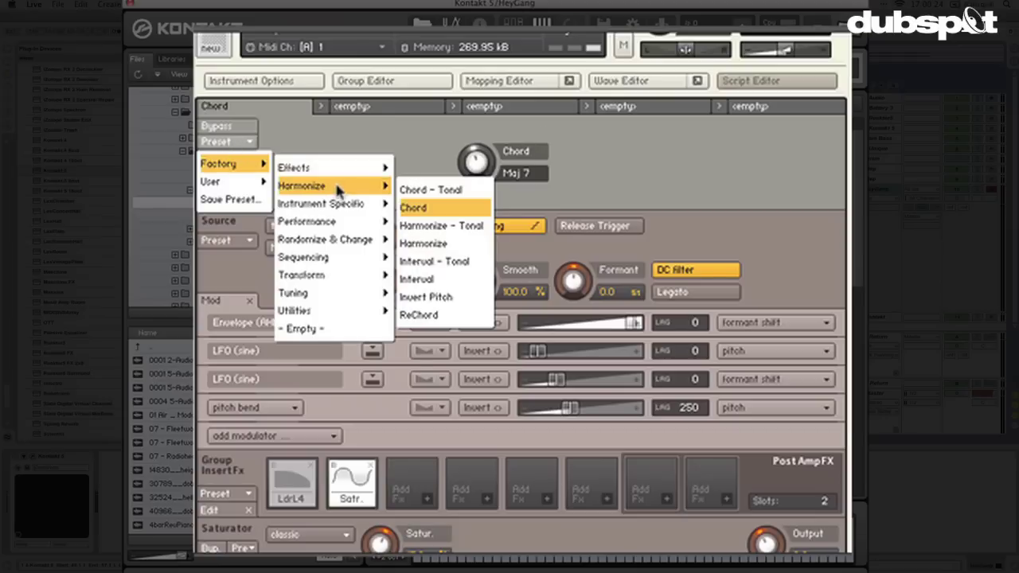
click(465, 191)
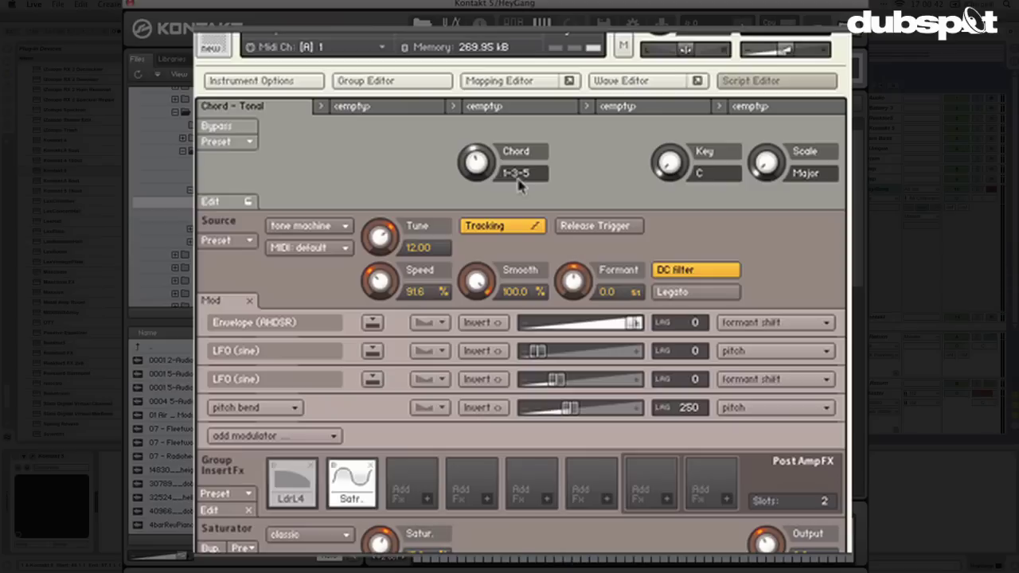
Try the WT scale in the Chord - Tonal script, return the scale to Major and turn the chord off
drag(762, 173, 770, 67)
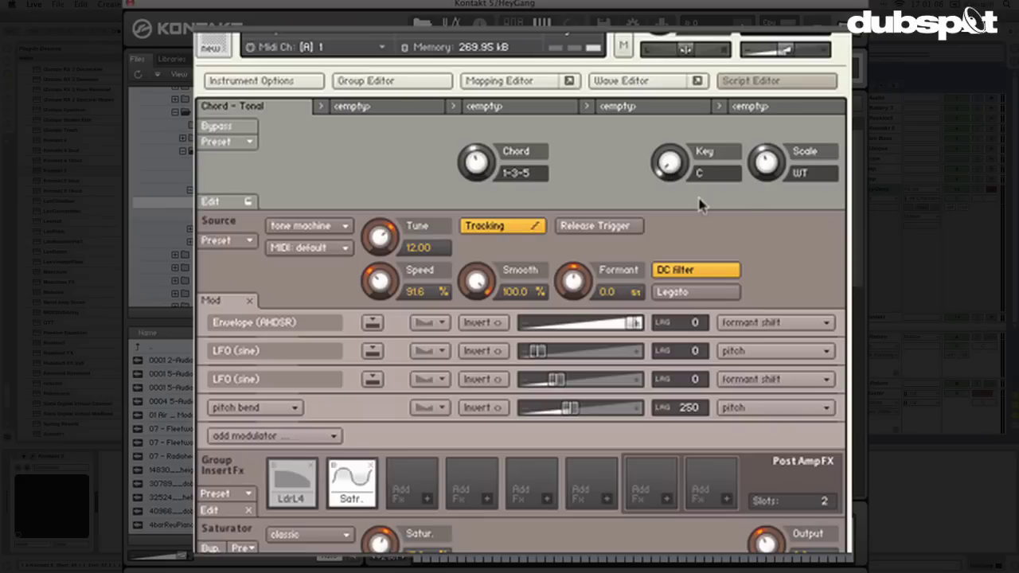
drag(745, 158, 745, 171)
drag(506, 163, 506, 187)
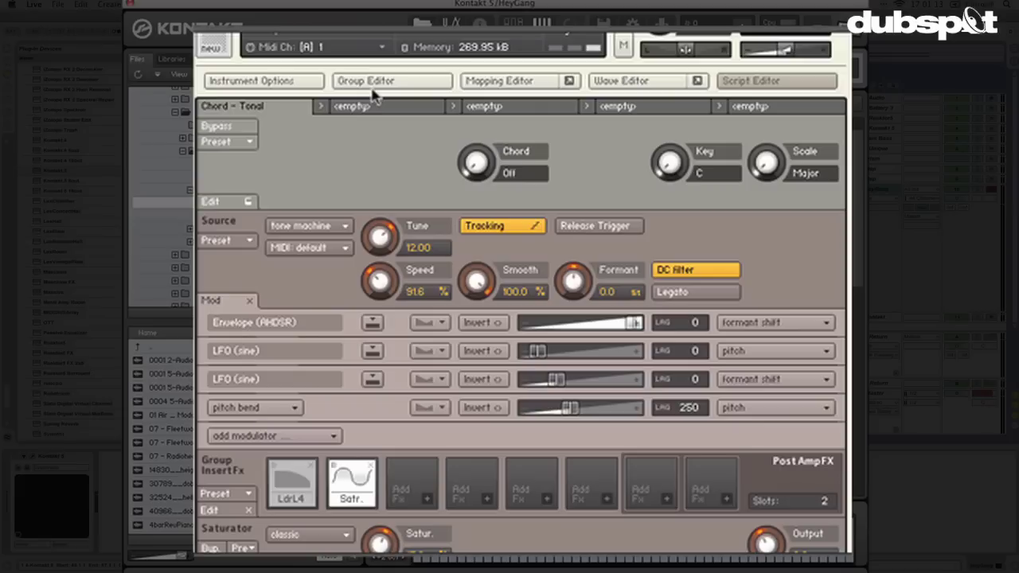
Clear the first script slot by loading the factory Empty preset
click(244, 141)
mouse_move(217, 168)
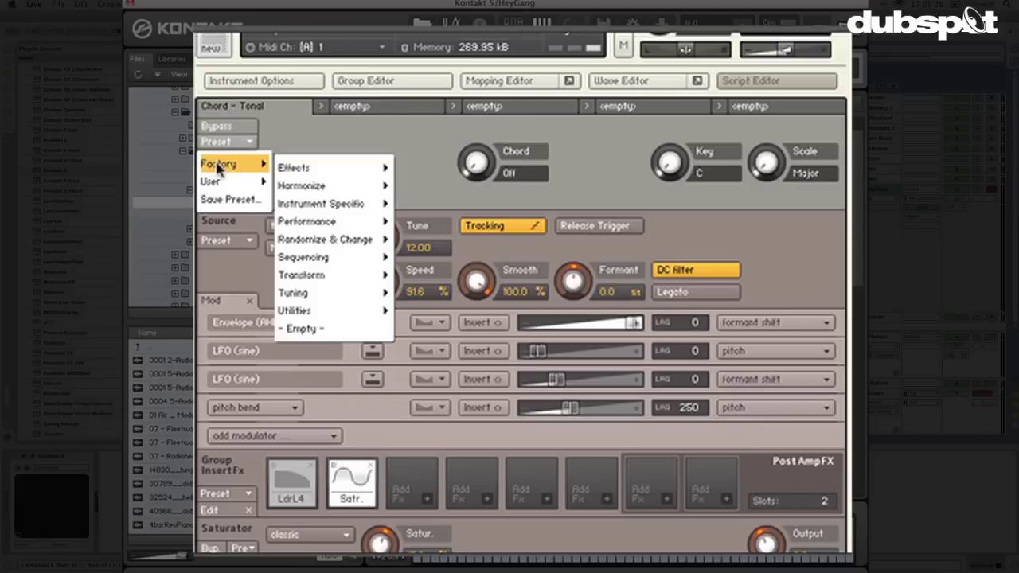
click(239, 127)
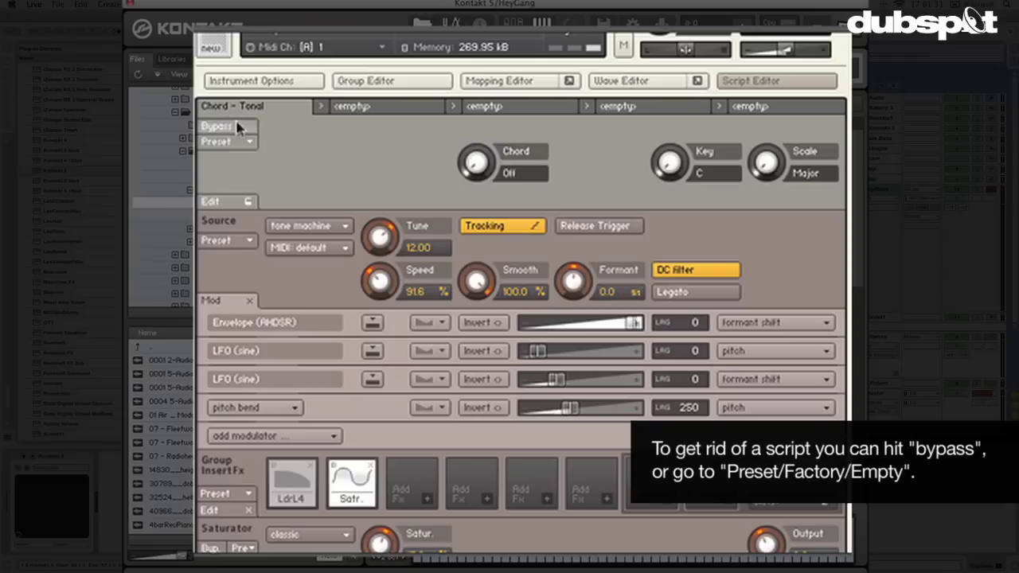
click(239, 127)
click(244, 142)
mouse_move(230, 164)
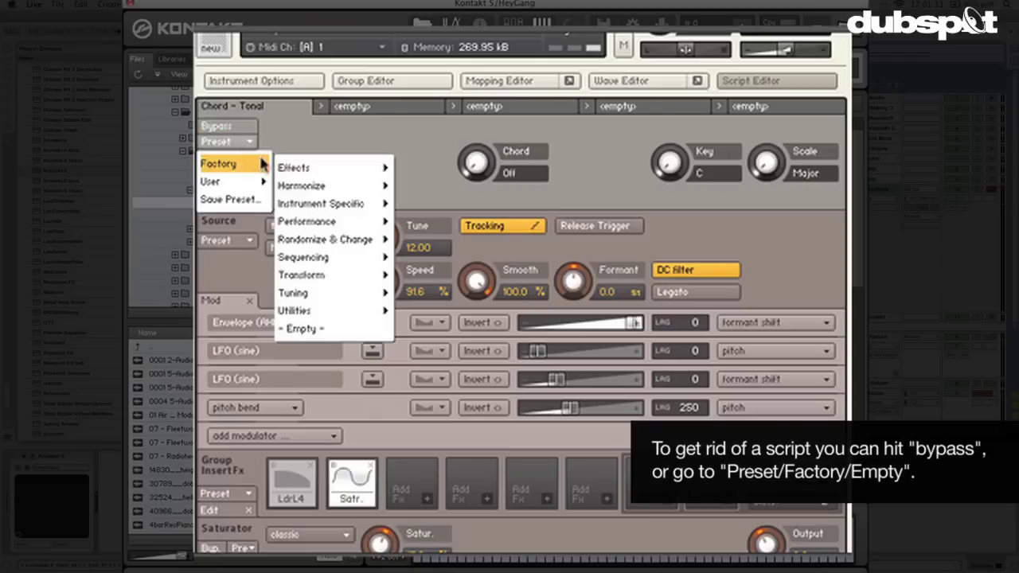
click(341, 330)
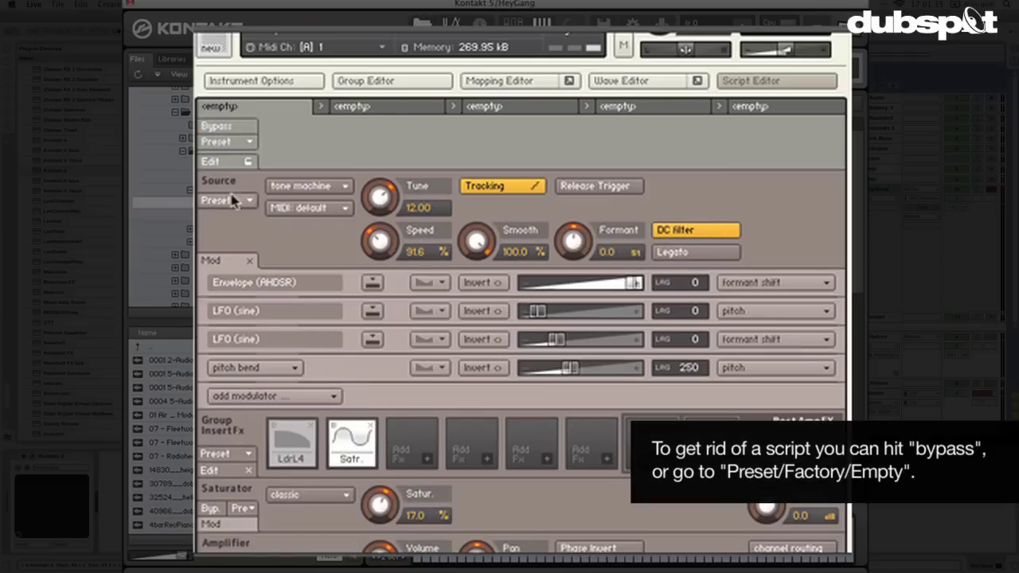
Load the factory Performance script Unisono - Portamento into the first script slot
click(224, 142)
mouse_move(228, 164)
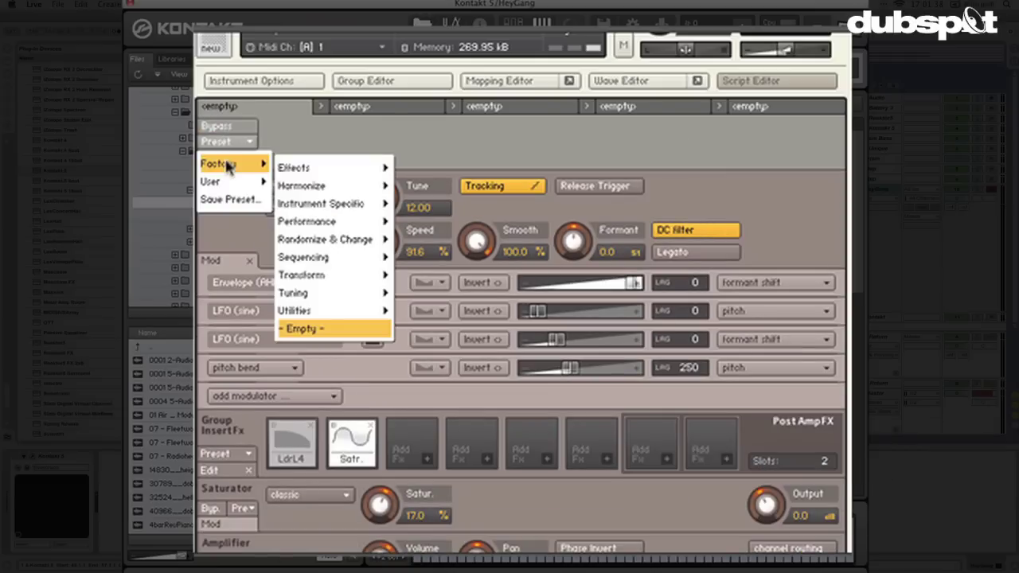
mouse_move(348, 222)
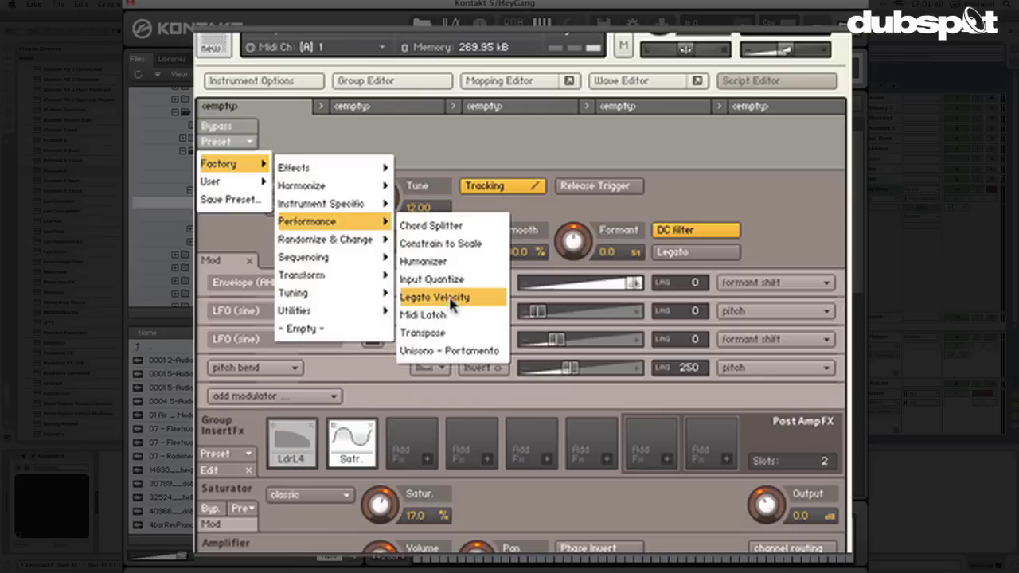
click(450, 350)
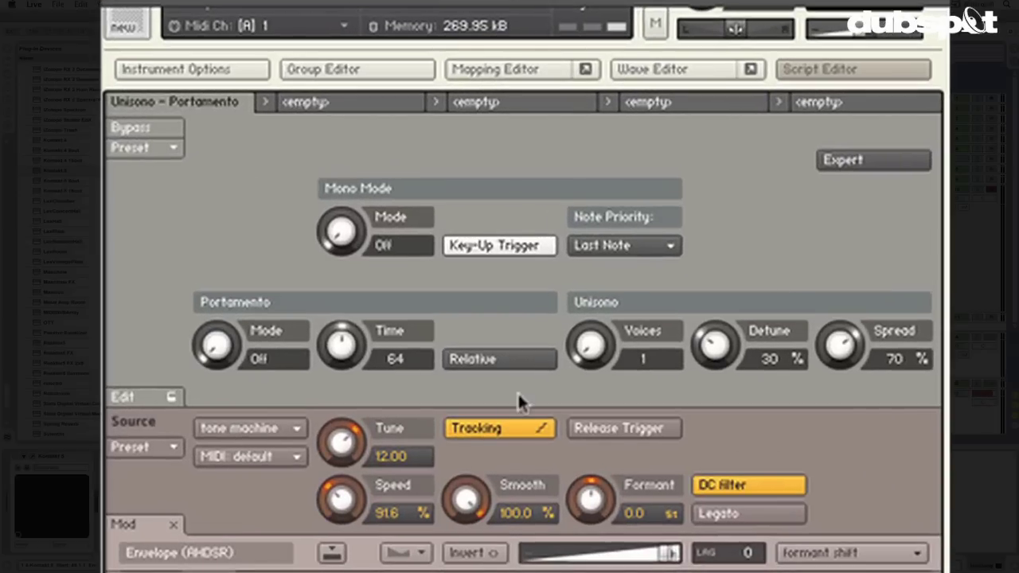
Turn on mono mode and portamento, enable Relative, and try several portamento times before settling on 15
drag(323, 392, 343, 404)
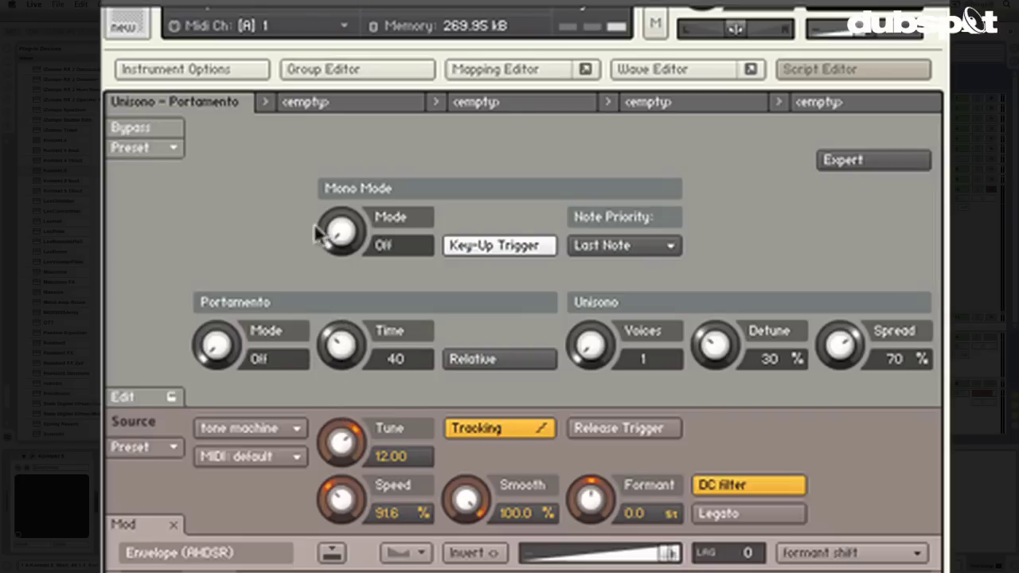
drag(341, 223, 344, 143)
drag(216, 361, 221, 257)
drag(349, 350, 353, 314)
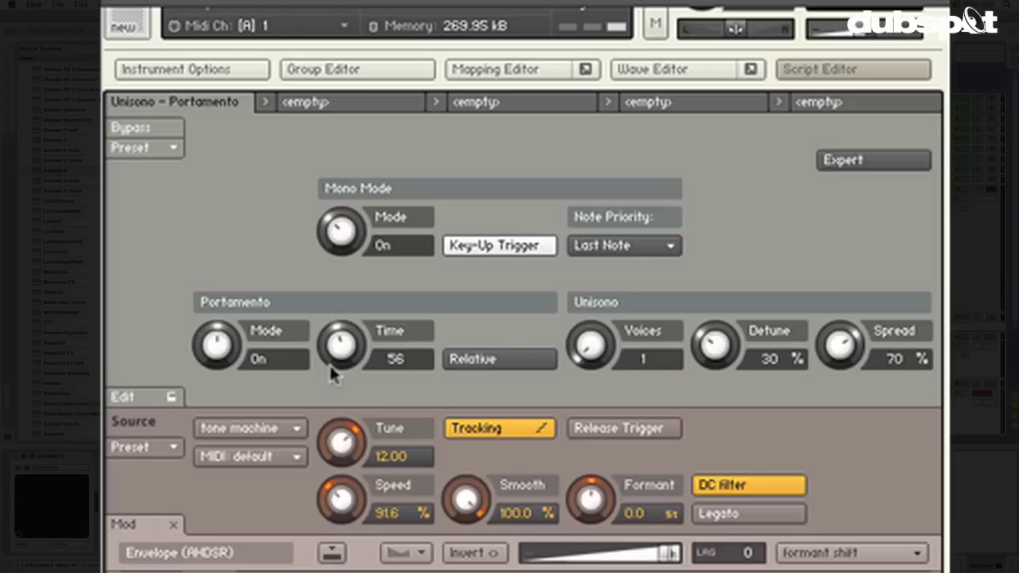
drag(336, 345, 342, 326)
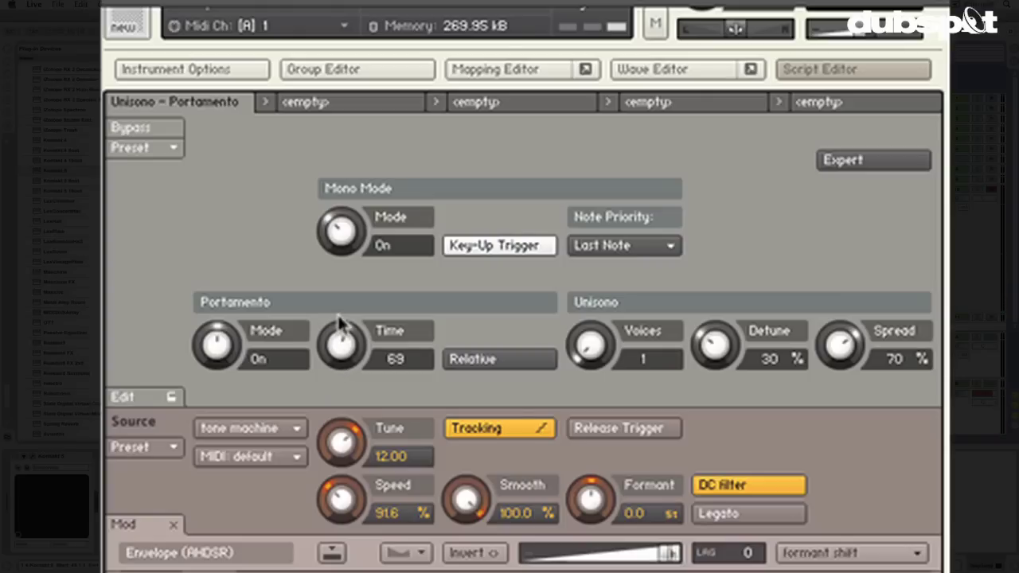
click(510, 365)
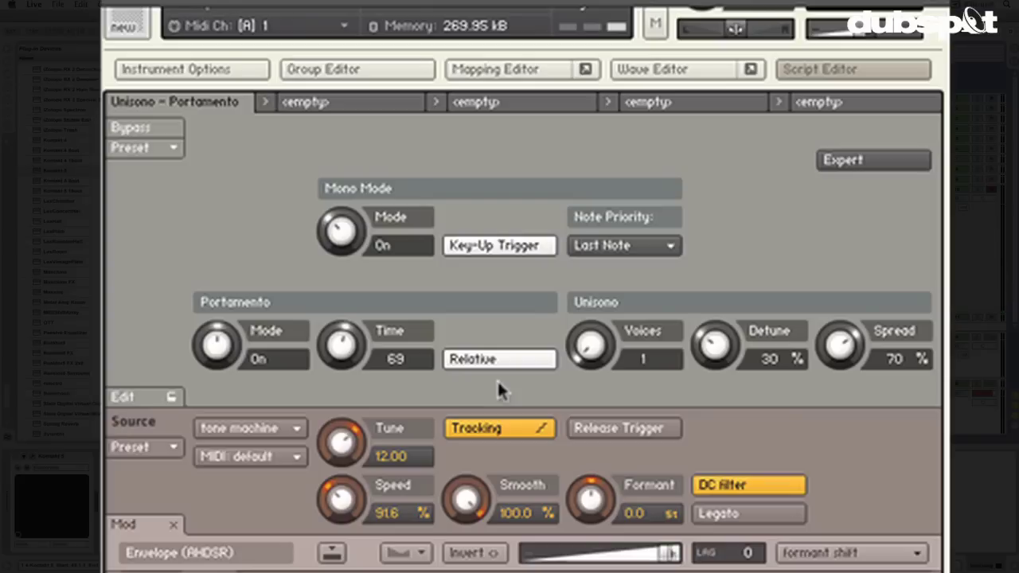
drag(340, 356, 342, 407)
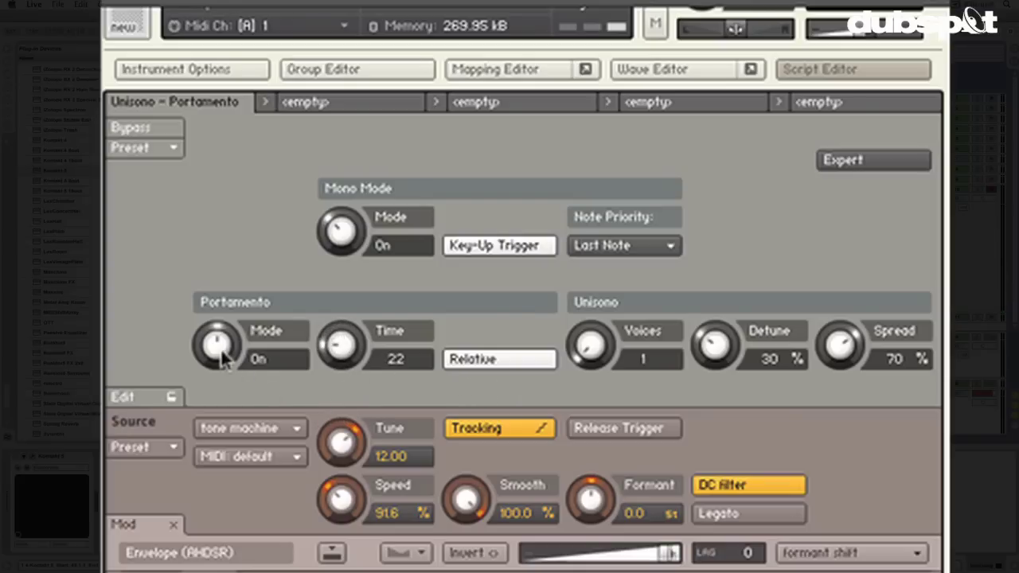
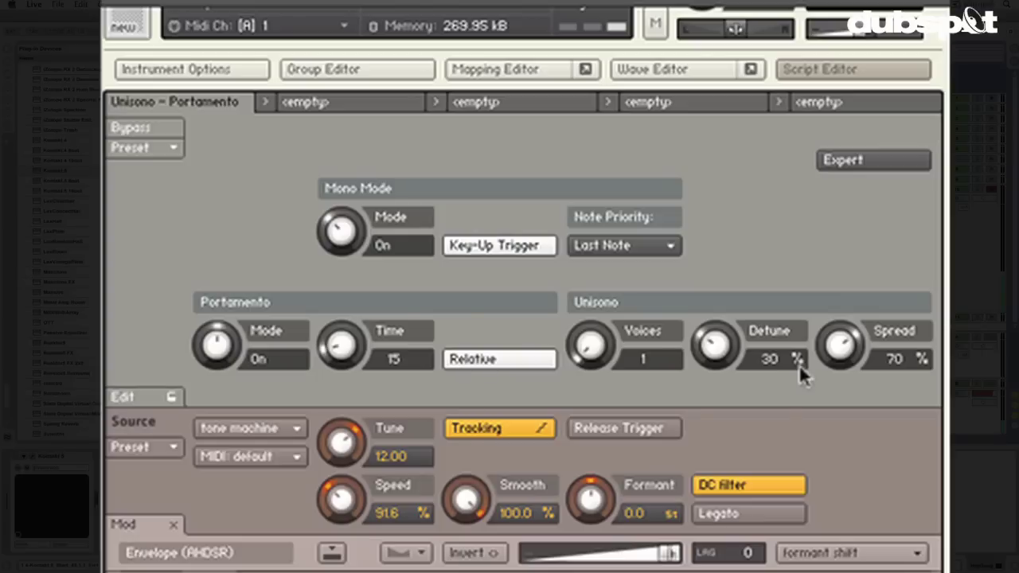
Turn mono mode off and set the Unisono section to 3 voices, 22% detune and 100% spread
drag(589, 344, 593, 259)
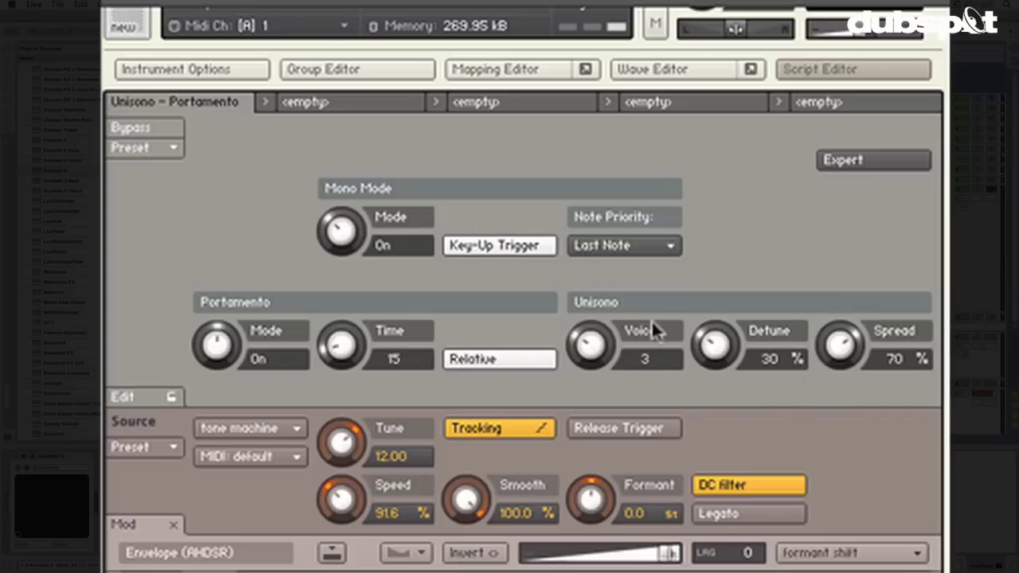
drag(838, 344, 838, 402)
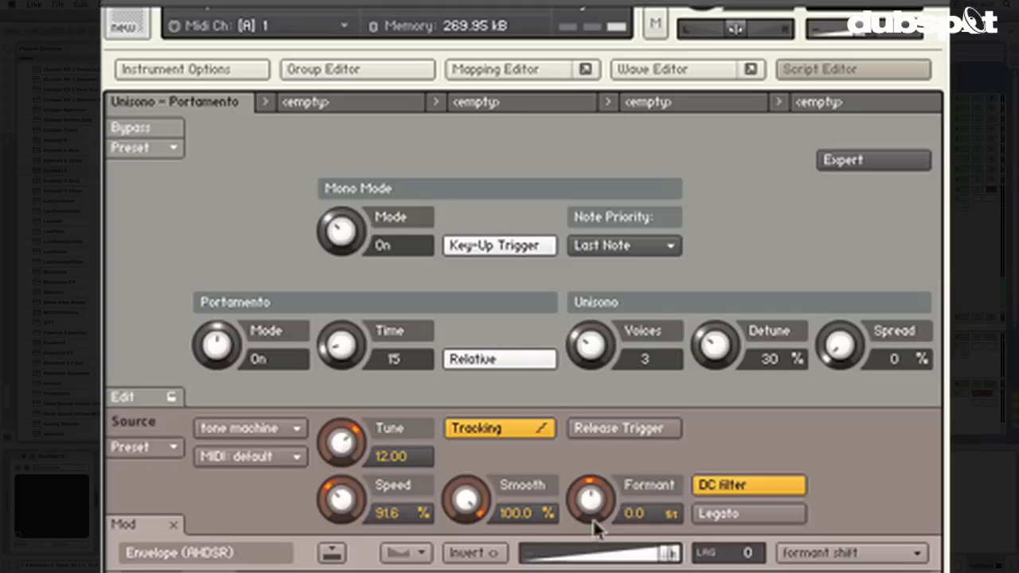
drag(341, 233, 343, 370)
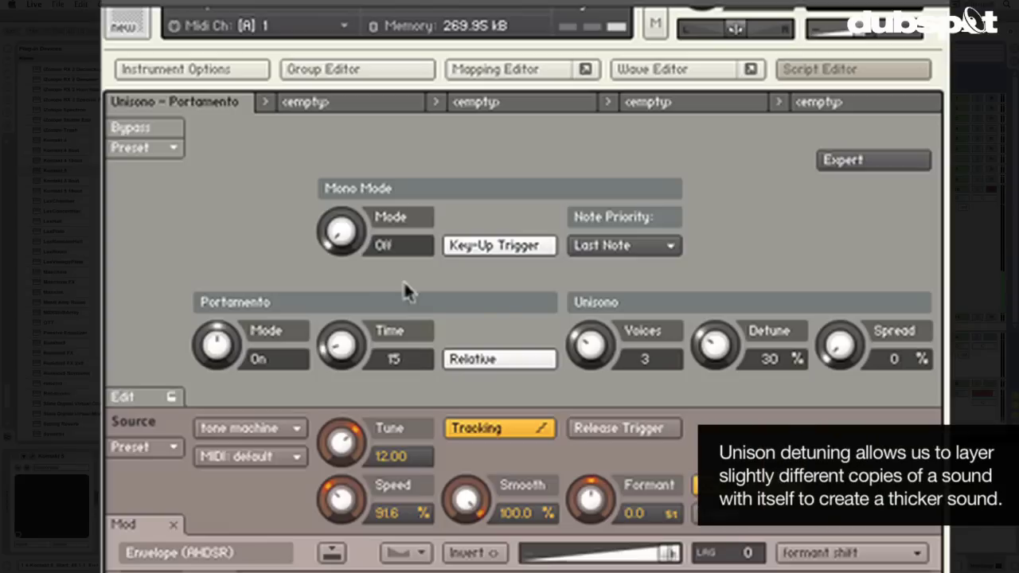
drag(581, 350, 604, 252)
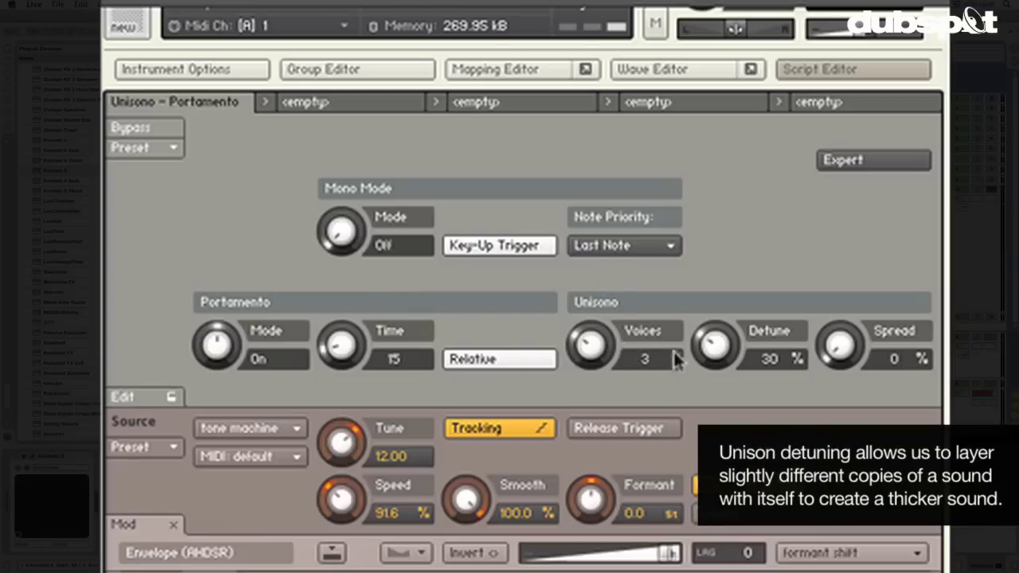
drag(713, 342, 714, 374)
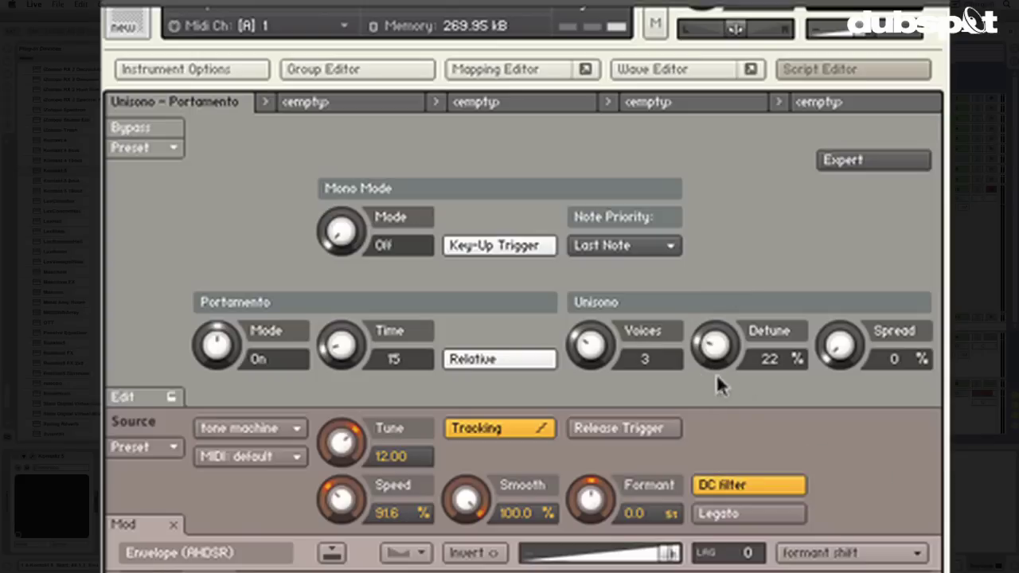
drag(848, 350, 849, 303)
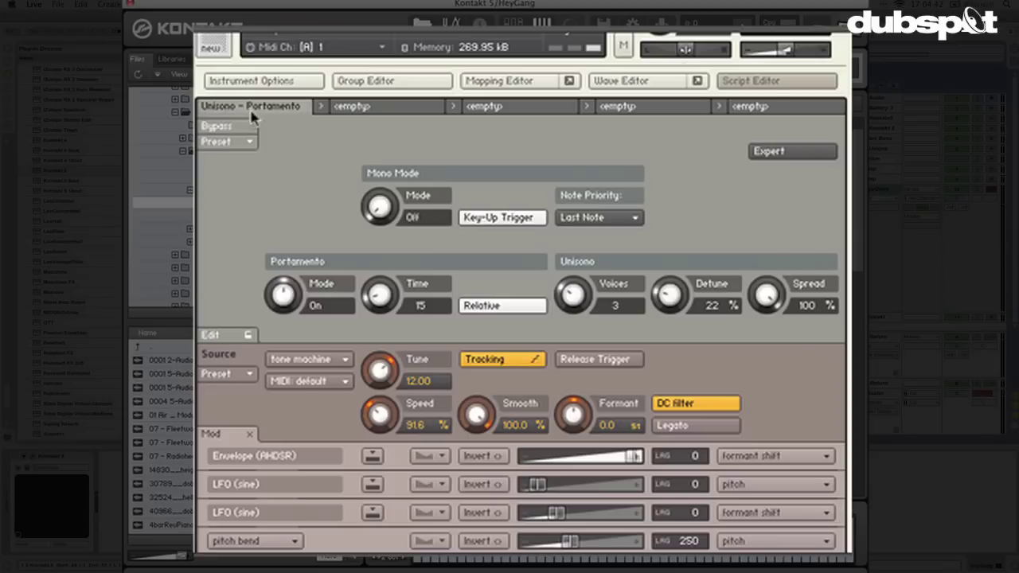
Load the factory Sequencing script Arpeggiator into the first slot and set its note order to Up & Down
click(245, 143)
mouse_move(231, 163)
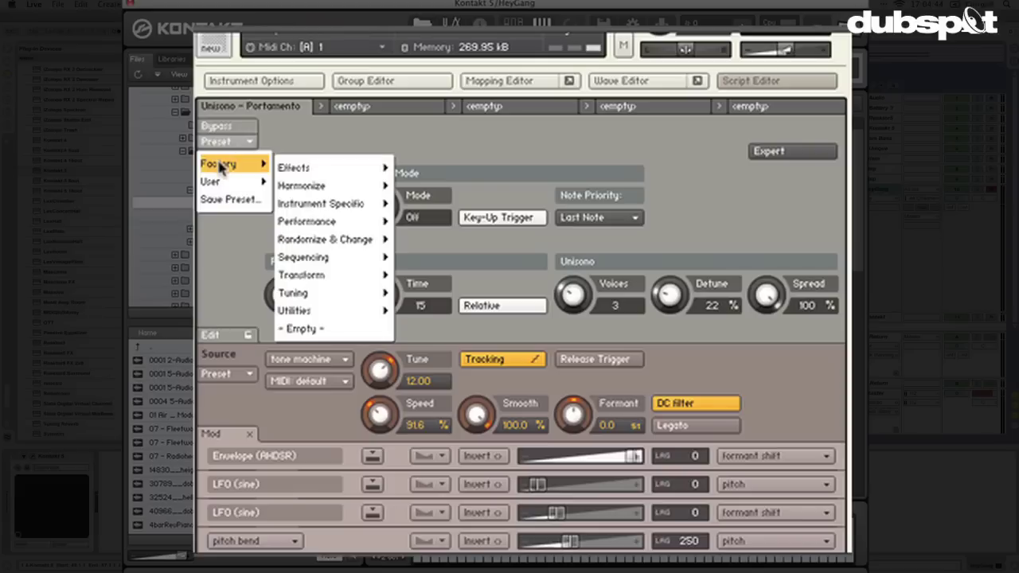
mouse_move(328, 259)
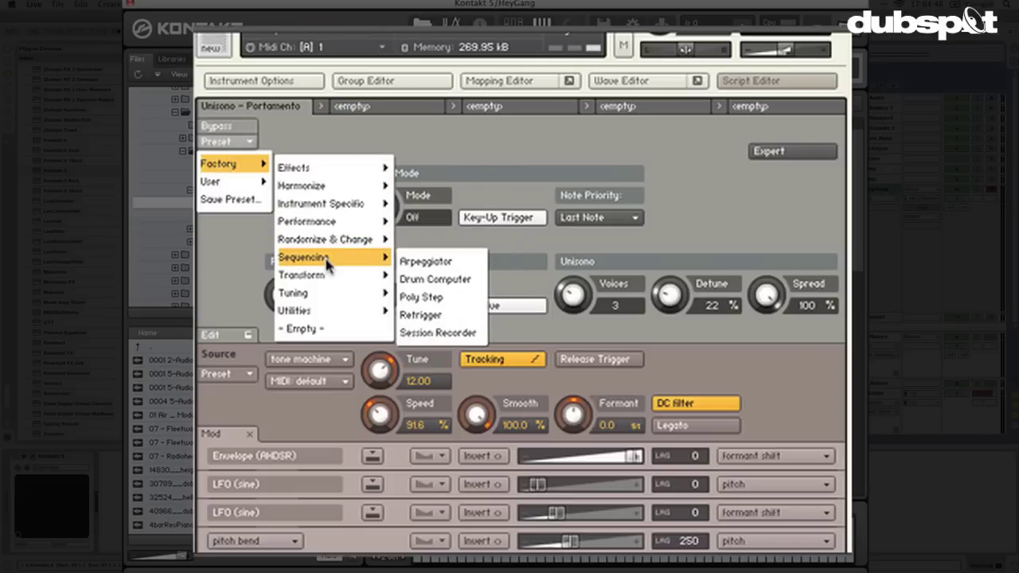
click(426, 261)
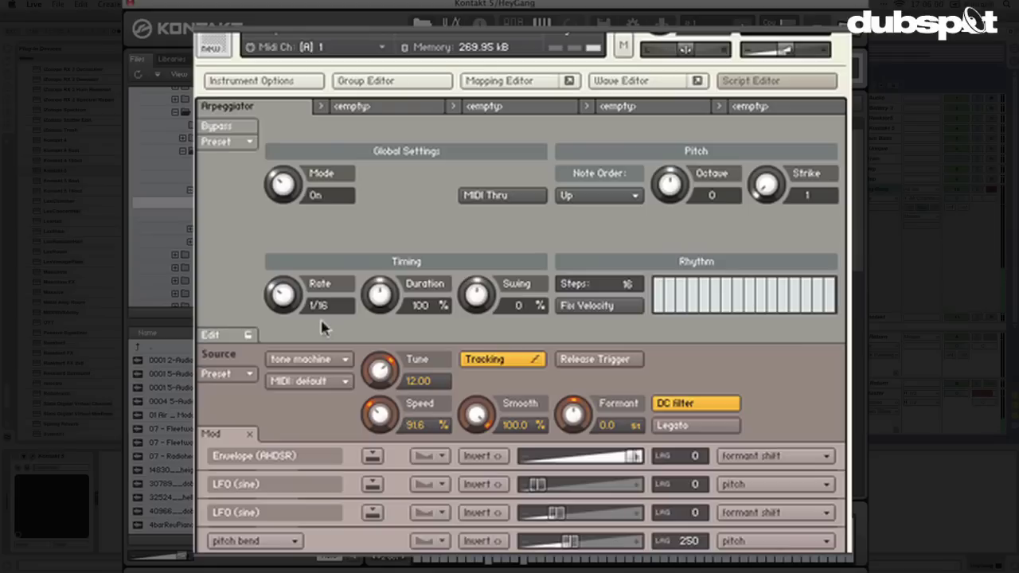
click(609, 199)
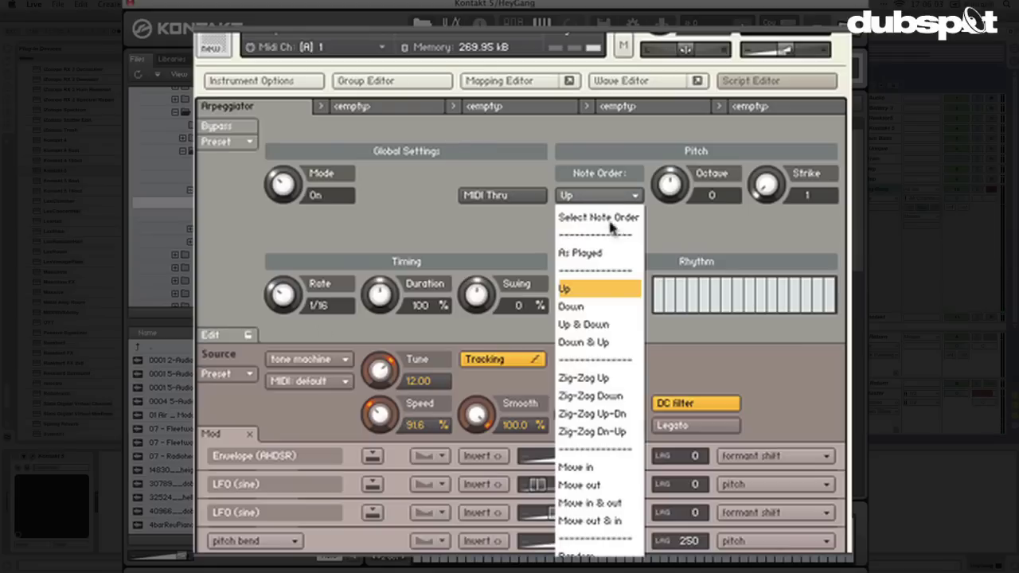
click(609, 324)
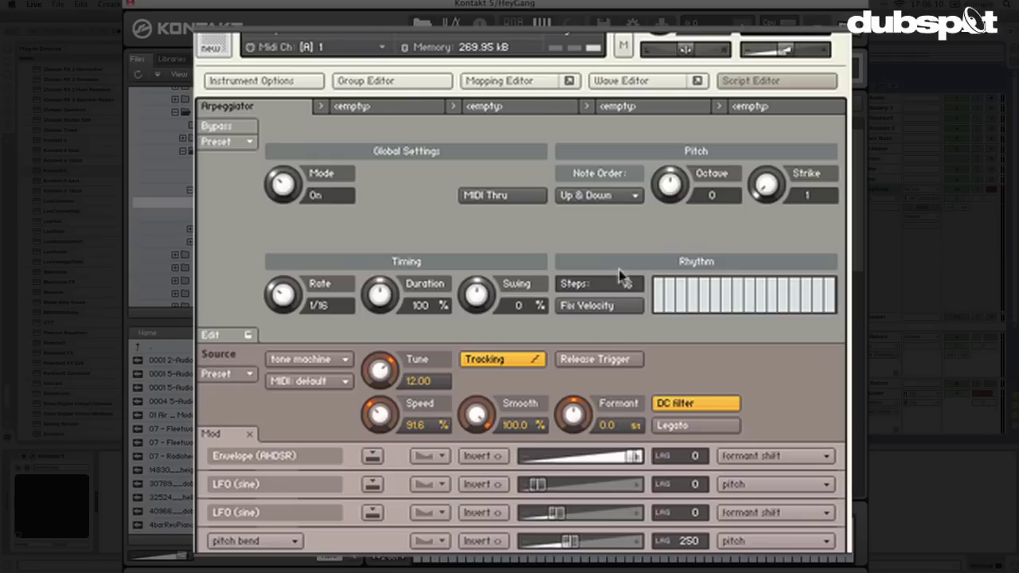
Try the arpeggiator with octave 2, strike 2 and a rhythm pattern with several steps silenced, then return octave to 0 and strike to 1
drag(660, 185, 659, 150)
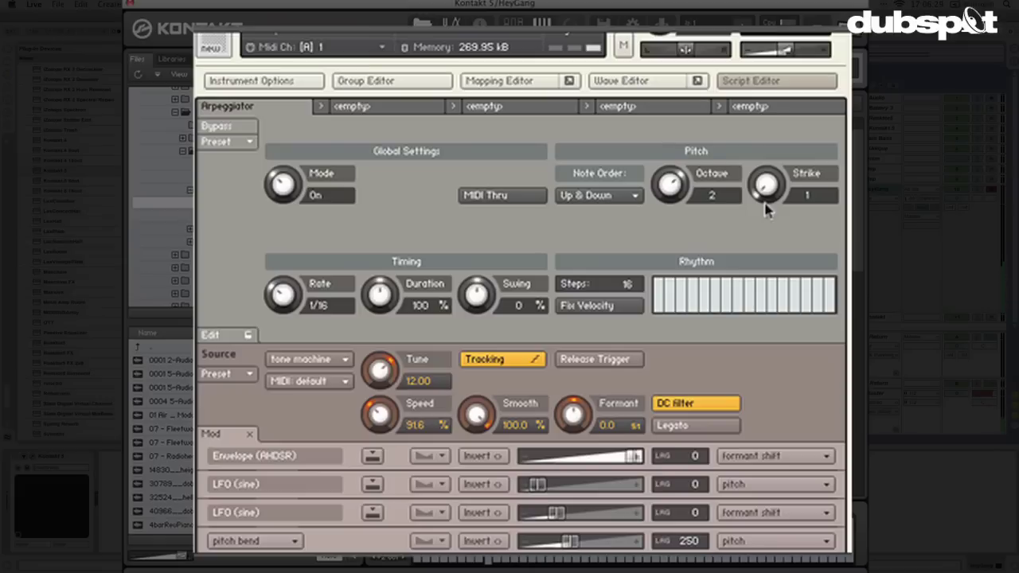
drag(764, 200, 768, 138)
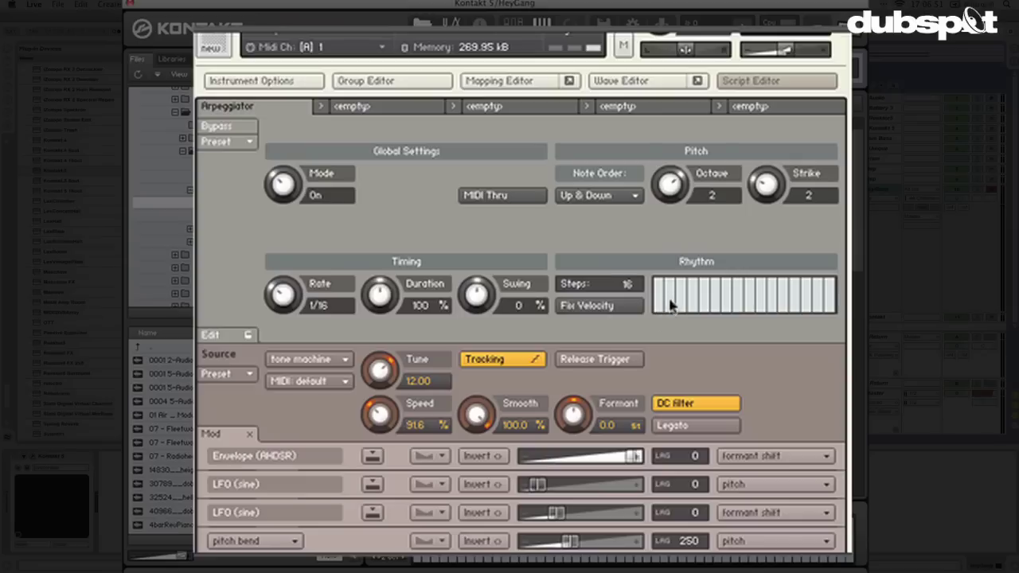
mouse_move(671, 301)
mouse_down()
mouse_move(672, 327)
mouse_move(686, 299)
mouse_move(686, 327)
mouse_move(707, 295)
mouse_move(706, 324)
mouse_move(713, 301)
mouse_move(727, 320)
mouse_move(742, 289)
mouse_move(747, 350)
mouse_move(773, 309)
mouse_move(783, 343)
mouse_up()
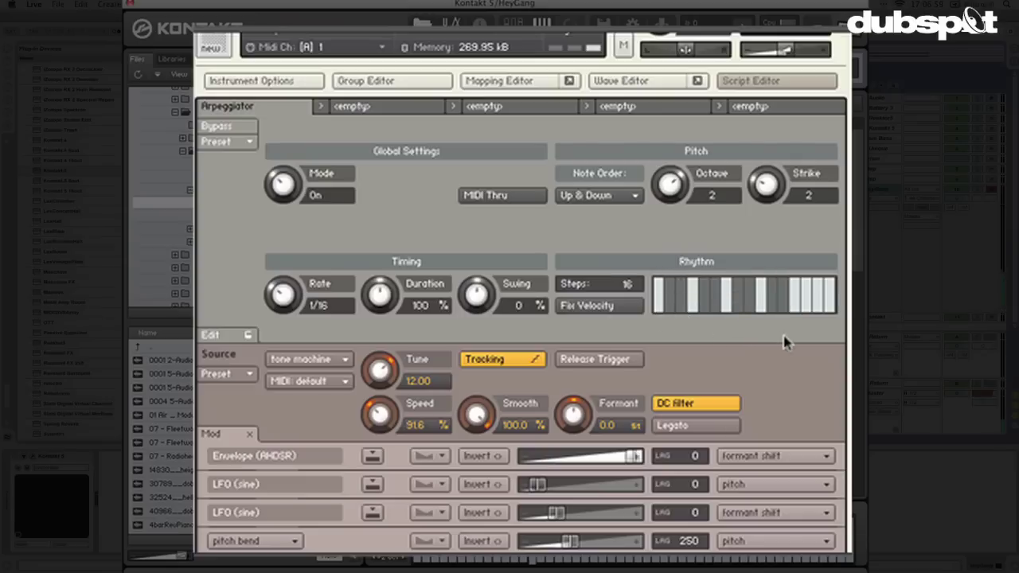
drag(773, 173, 773, 265)
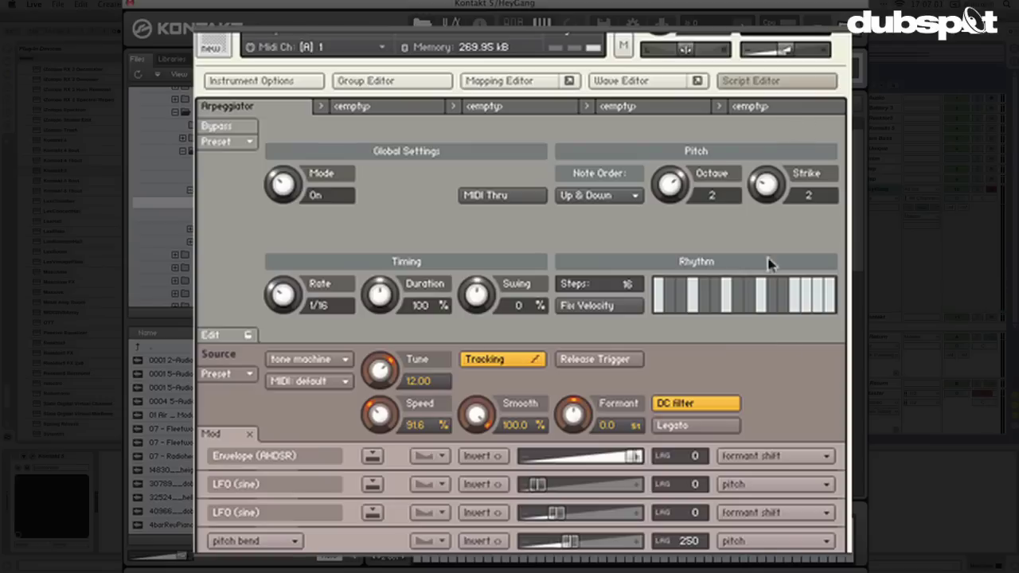
drag(691, 205, 674, 226)
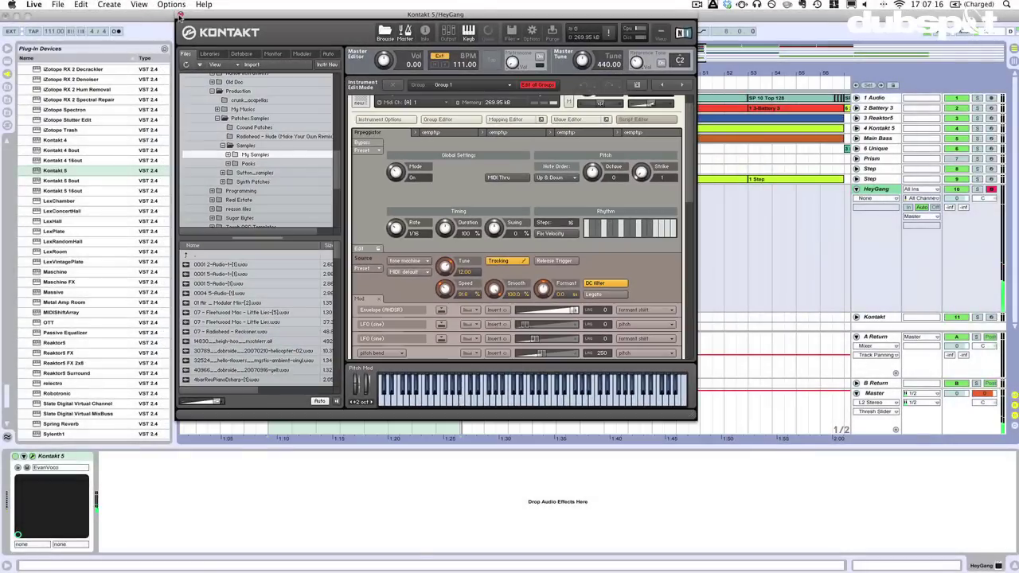
Close the Kontakt window and audition the arpeggiated vocal over the looped arrangement section
click(180, 15)
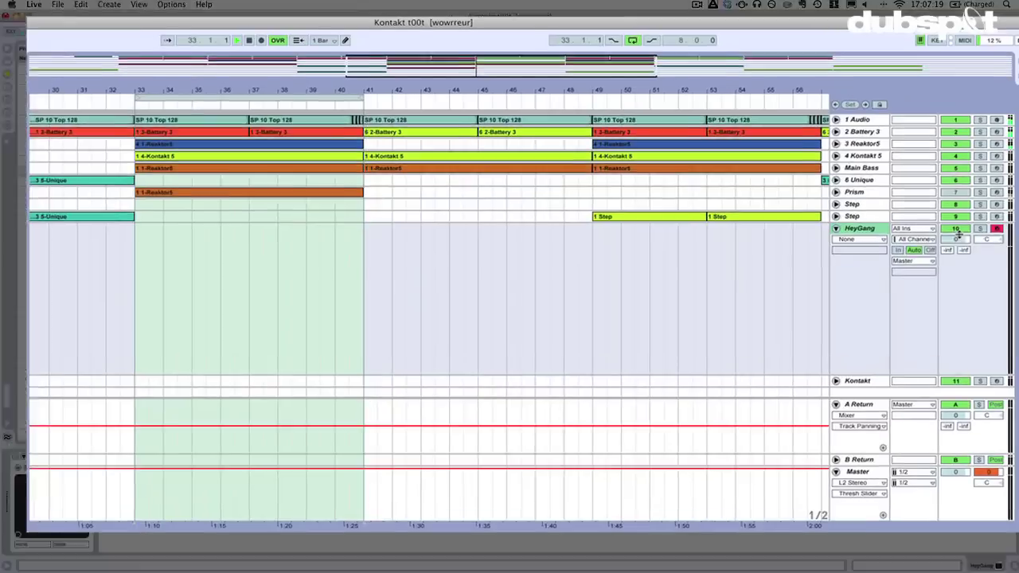
key(space)
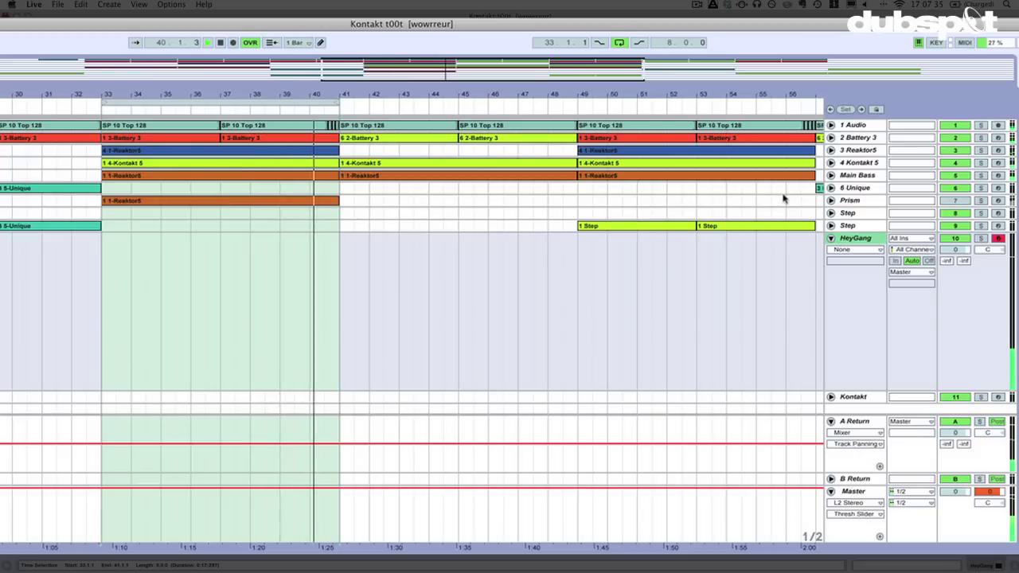
key(space)
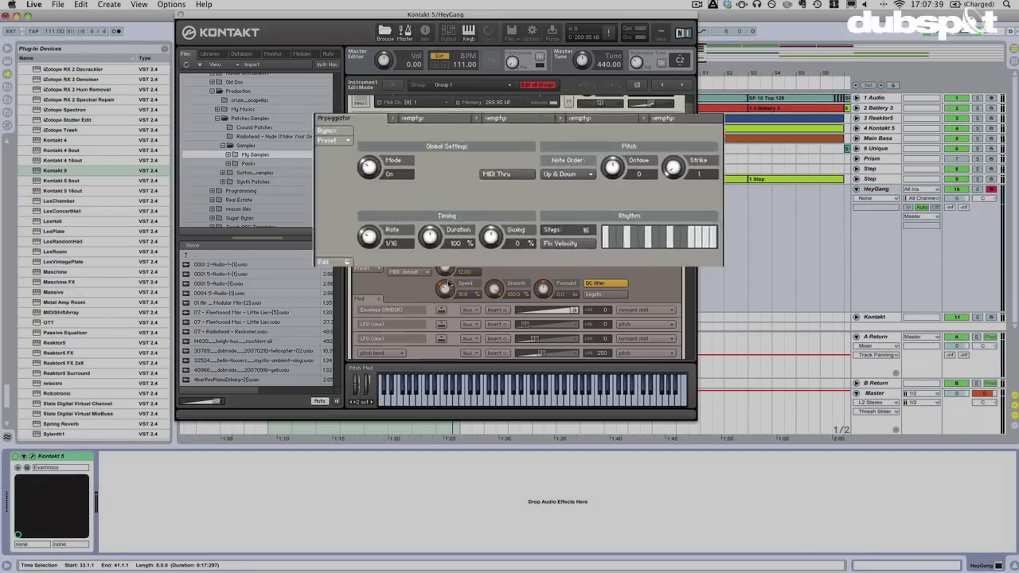
Raise all 16 rhythm steps of the arpeggiator to full level, and set duration to 101% and swing to 3%
drag(593, 229, 632, 201)
mouse_move(732, 205)
mouse_down()
mouse_move(773, 199)
mouse_move(652, 227)
mouse_up()
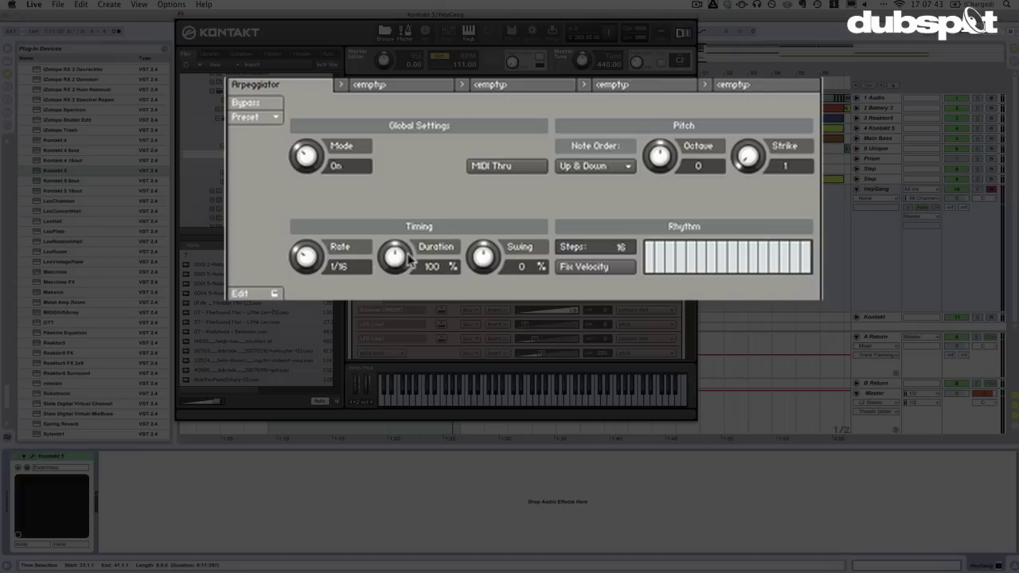
drag(408, 256, 406, 254)
drag(481, 258, 483, 255)
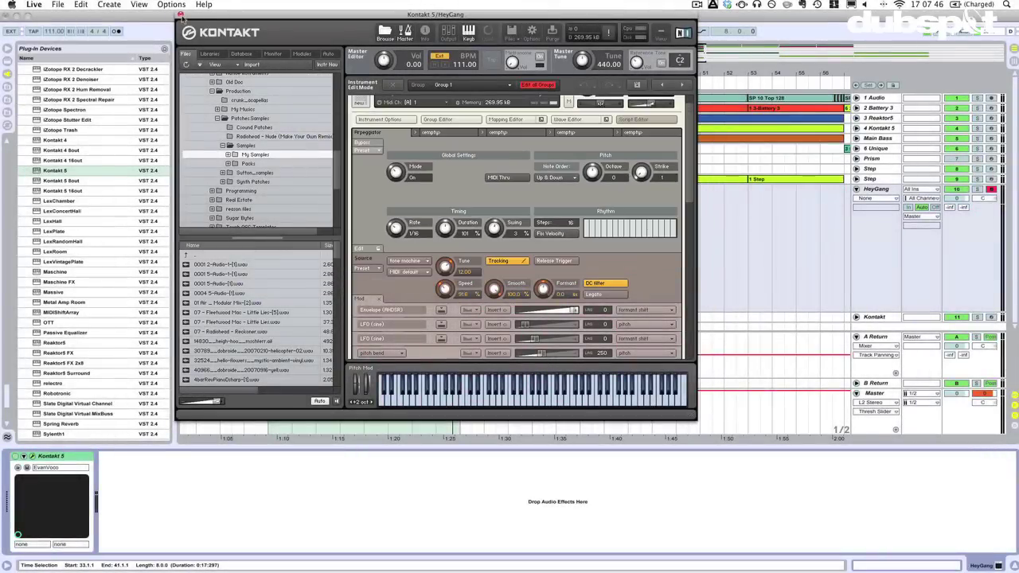
Close the Kontakt window, play the loop briefly, and record a MIDI part of about four bars on the HeyGang track from bar 33
click(183, 16)
key(space)
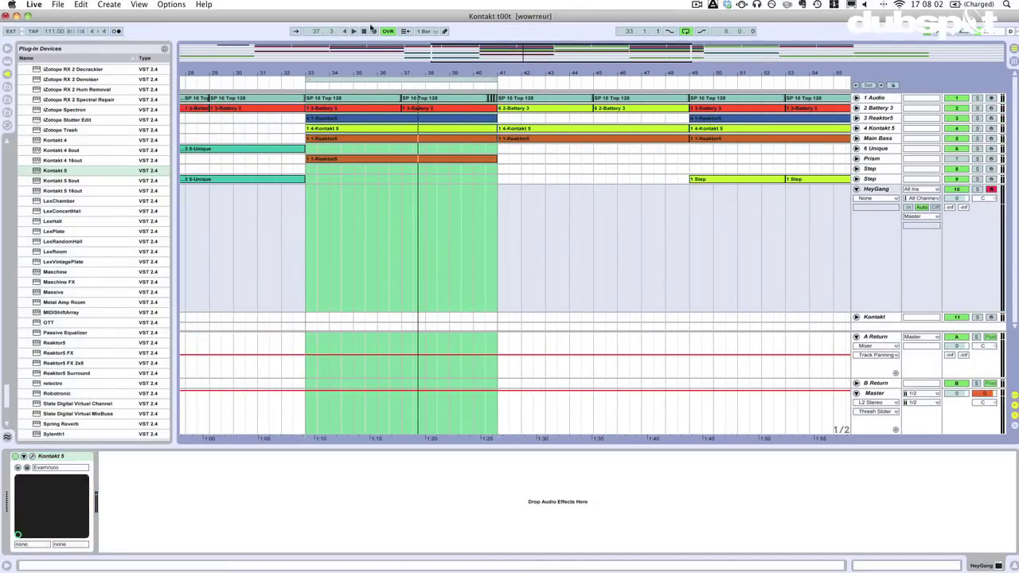
key(space)
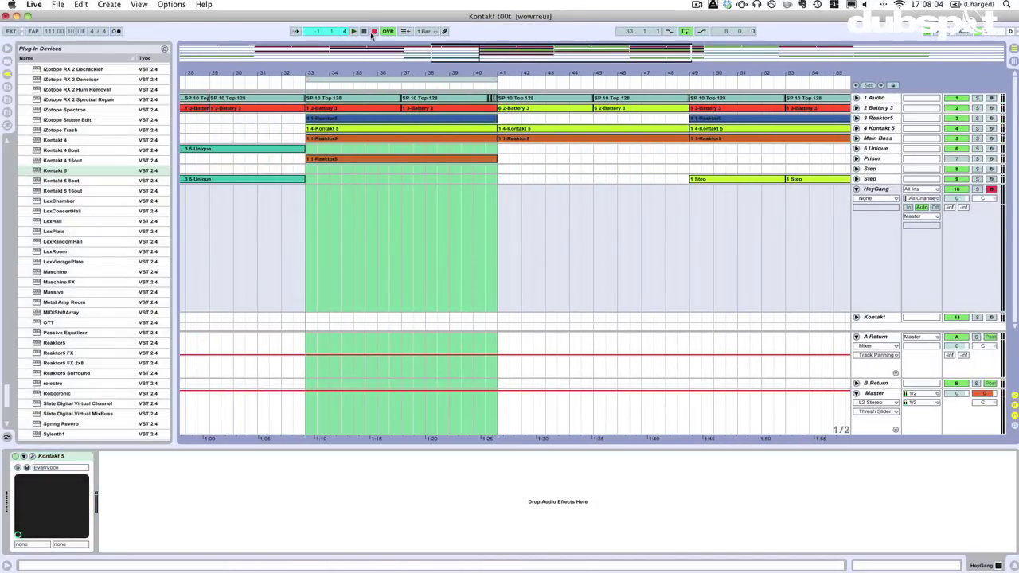
click(373, 31)
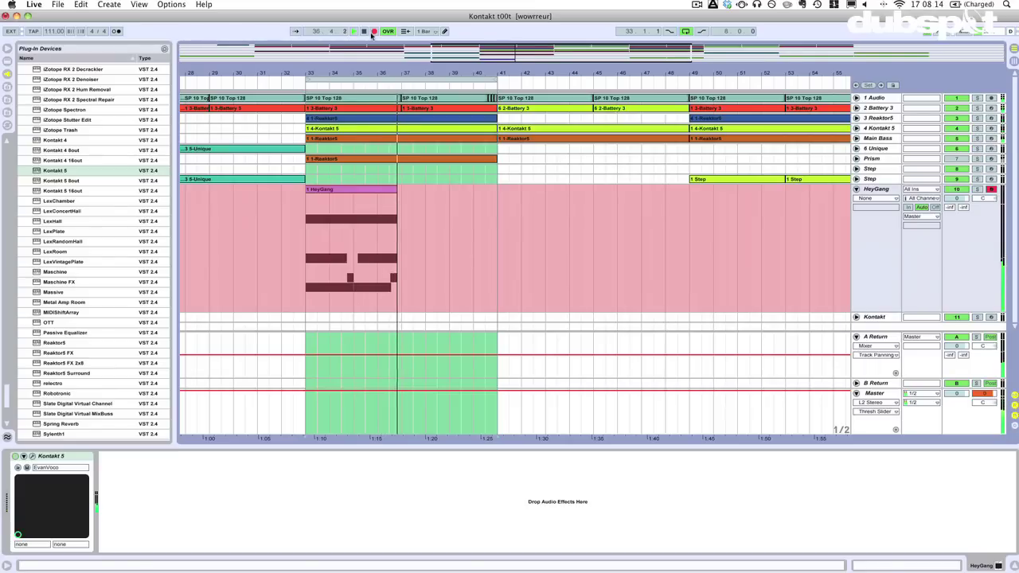
click(371, 33)
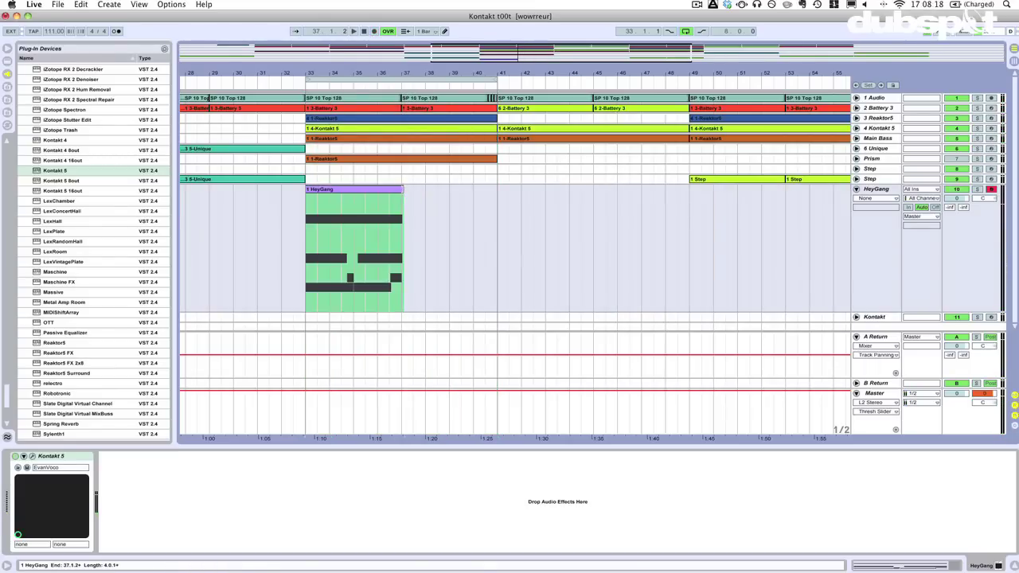
Open the recorded HeyGang clip, quantize all of its notes and start playback
double_click(354, 239)
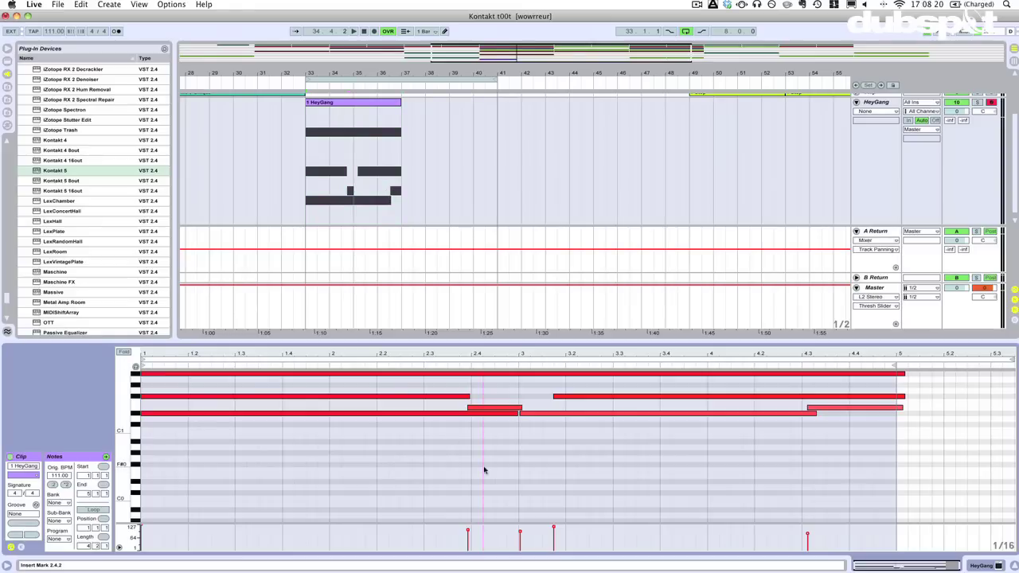
key(super+a)
key(super+u)
key(space)
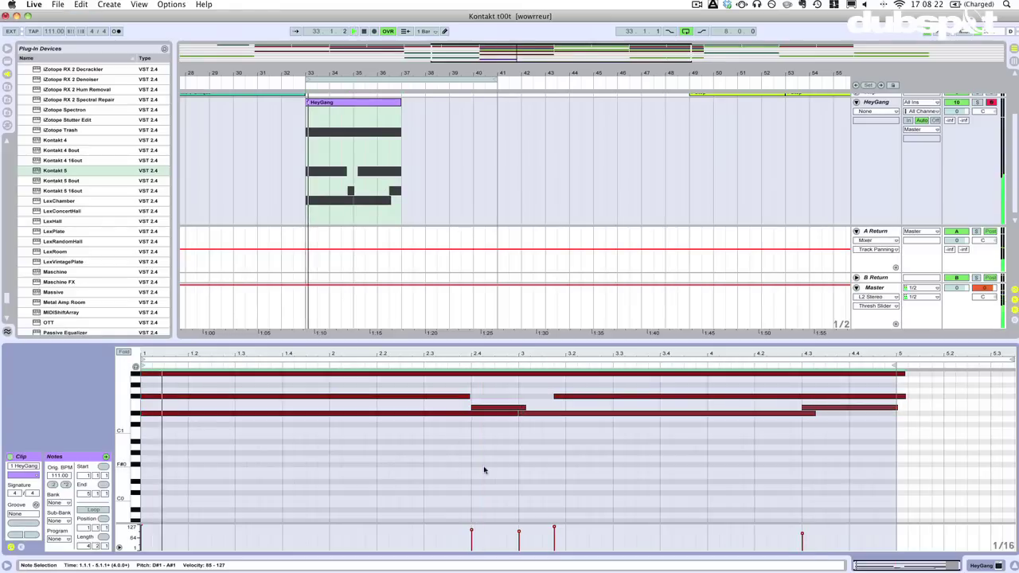
Solo the HeyGang track and place a copy of its clip at bar 37
click(873, 138)
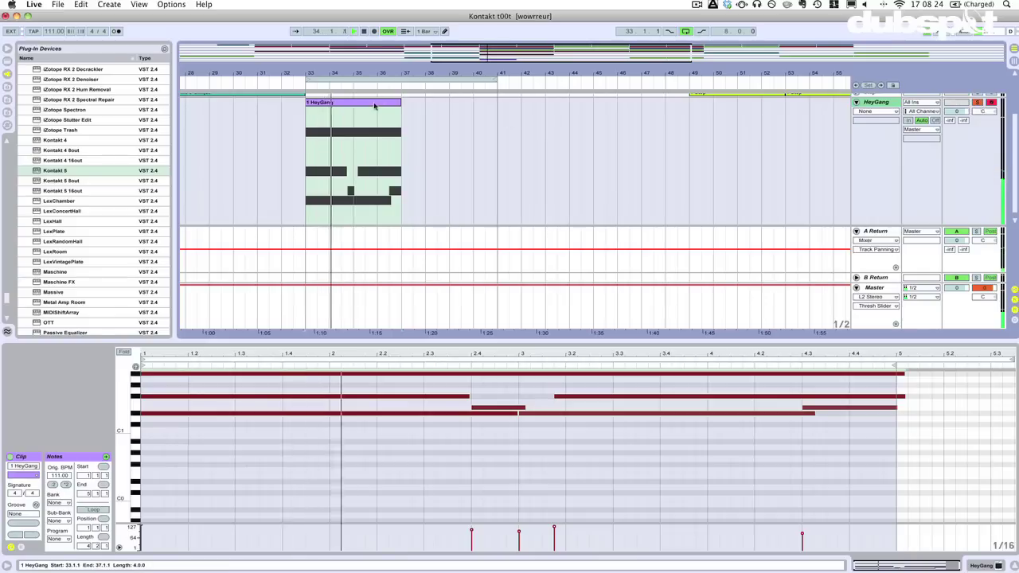
drag(358, 101, 462, 132)
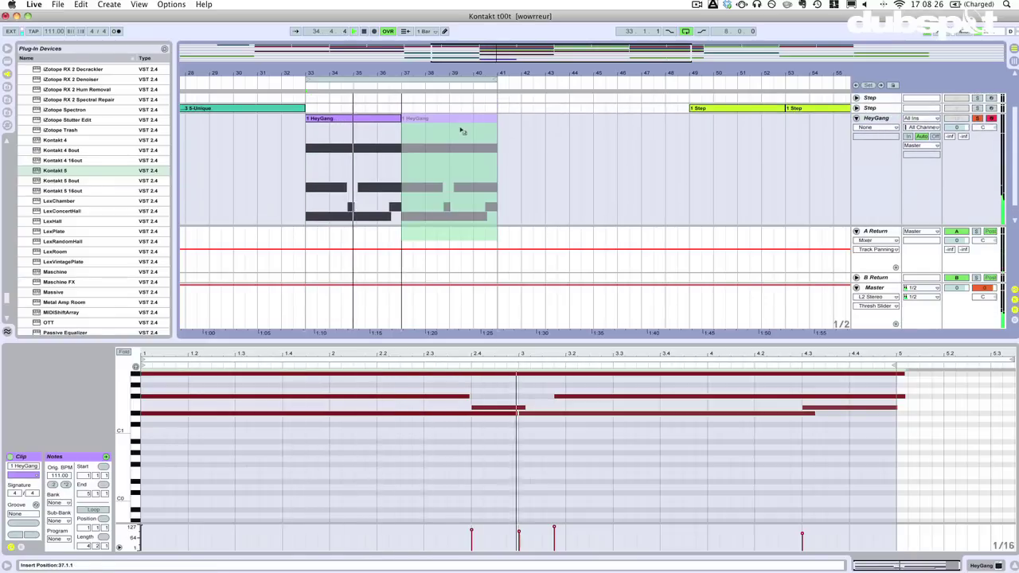
click(557, 156)
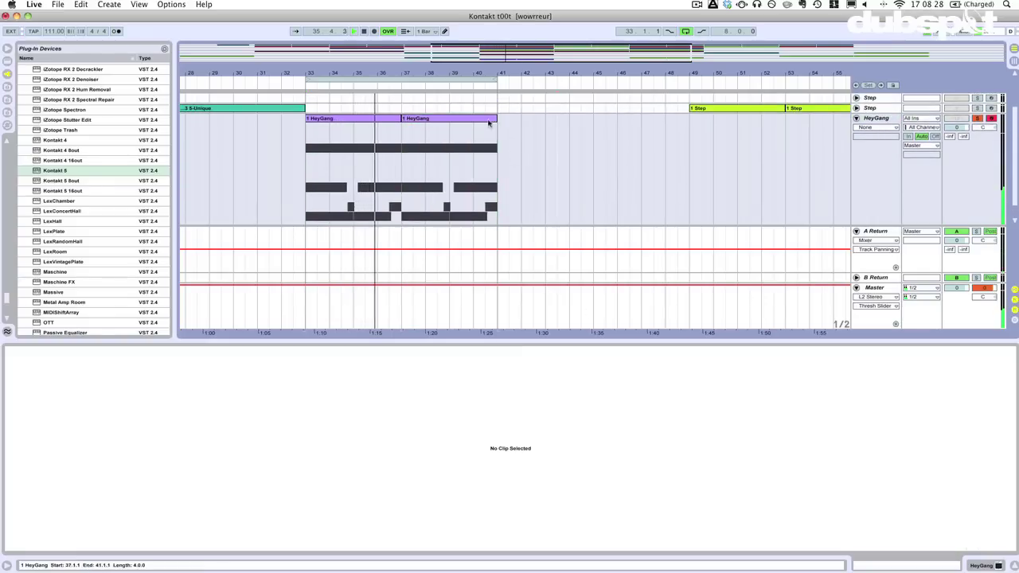
In the copied clip, transpose the note starting after 3.1 and the final note at 4.3 up one octave
click(719, 453)
scroll(748, 460, up, 2)
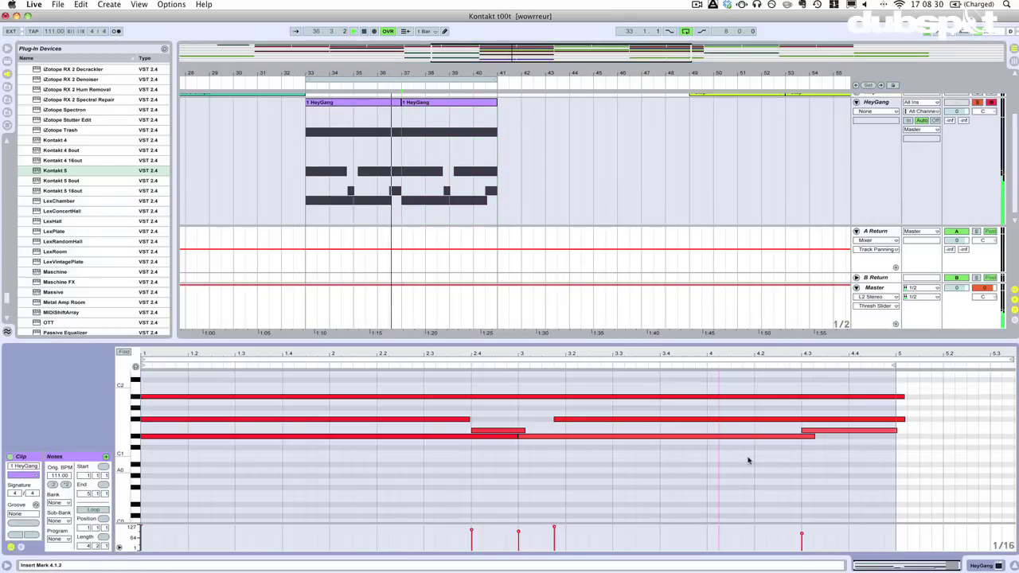
click(832, 430)
shift+click(839, 419)
key(shift+Up)
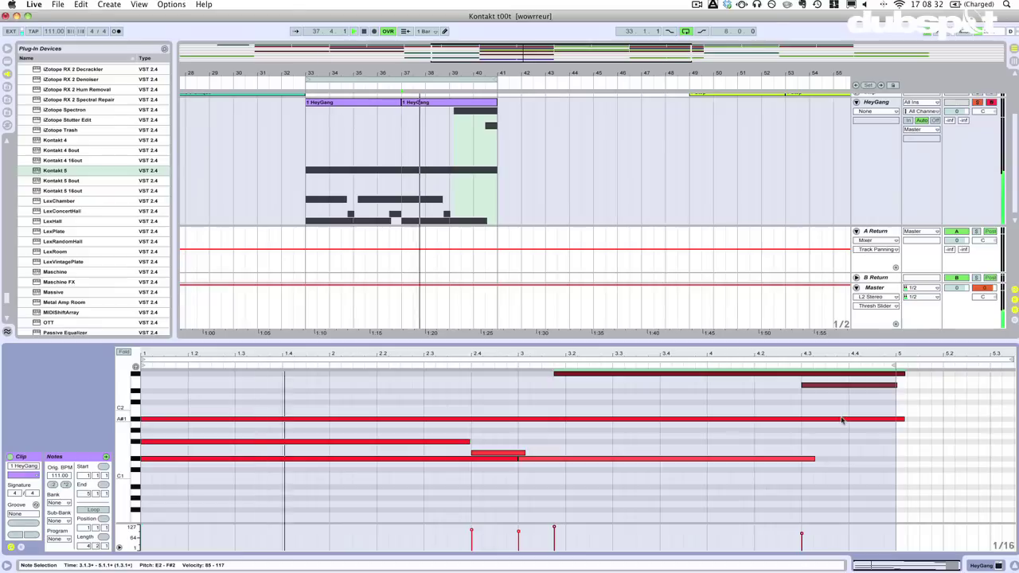
scroll(708, 467, up, 2)
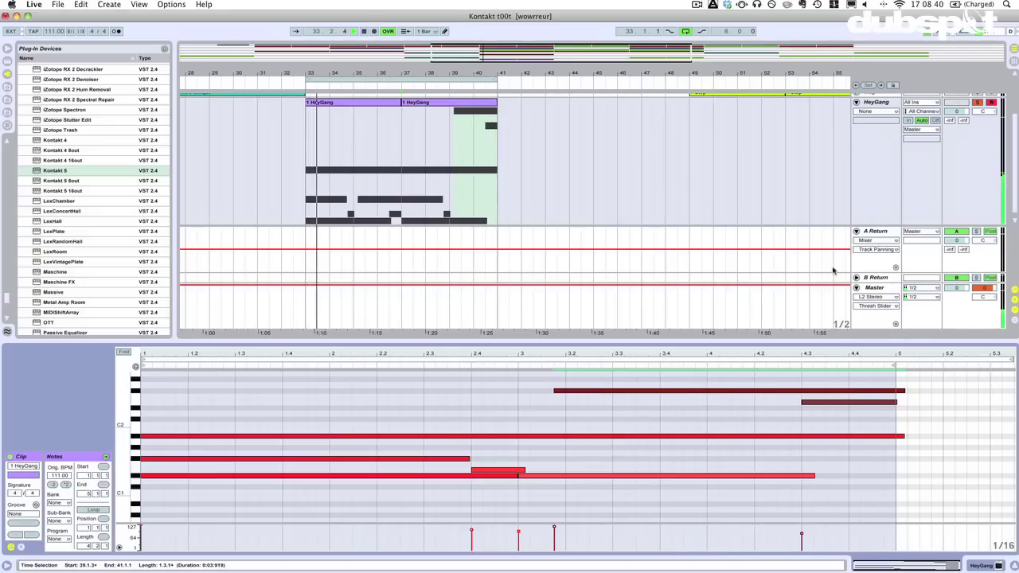
Reopen the HeyGang track's Kontakt editor and set the arpeggiator's octave to 1 and duration to 78%
key(shift+Tab)
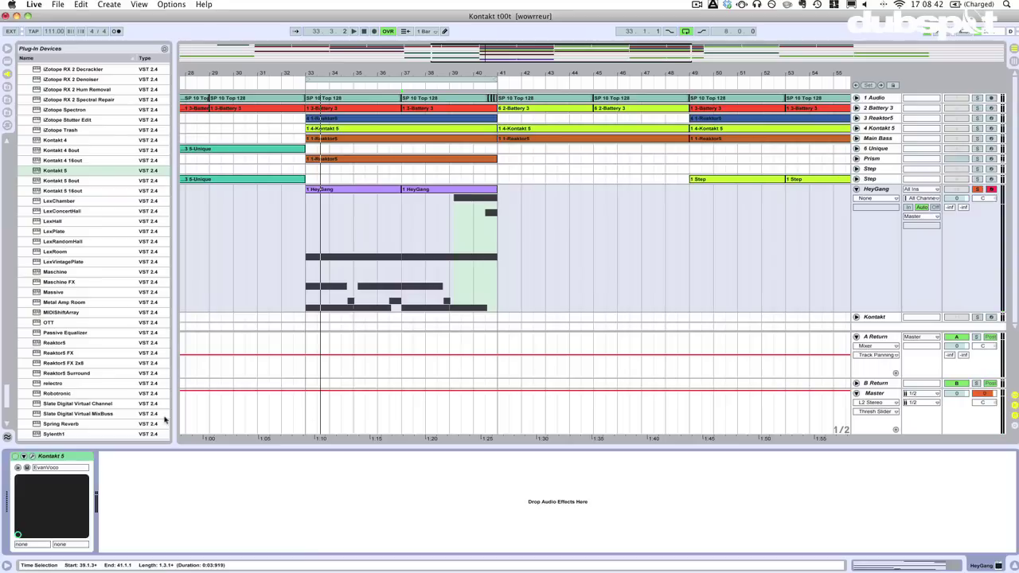
click(28, 467)
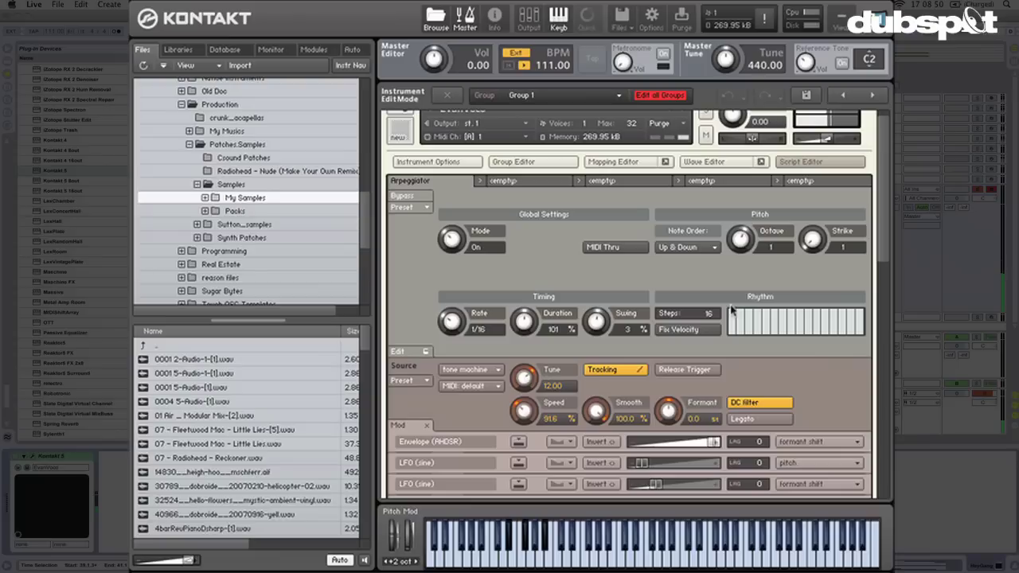
drag(523, 322, 526, 351)
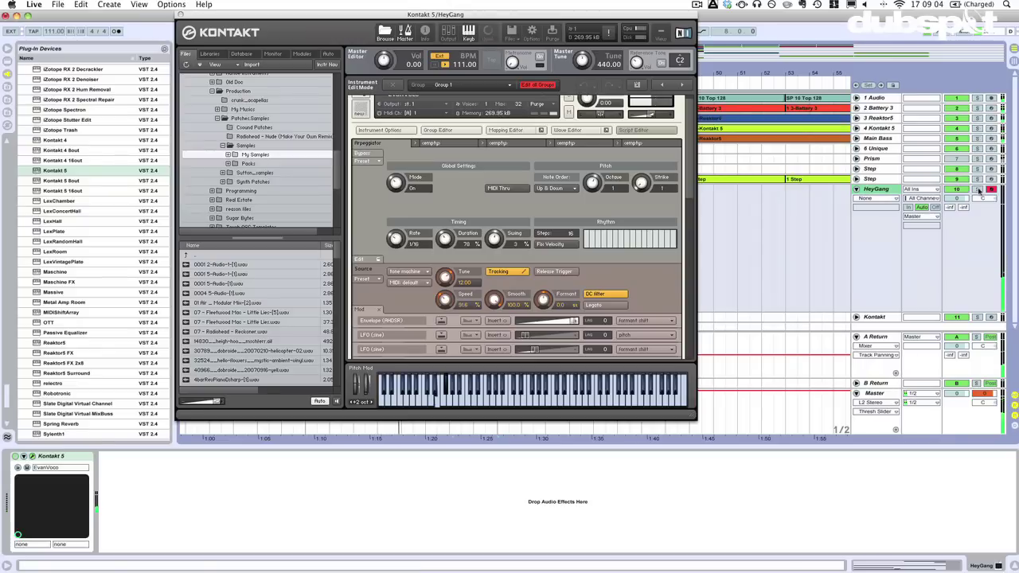
Load the factory Performance script Unisono - Portamento into the second script slot and set its Unisono voices to 3
scroll(644, 243, up, 1)
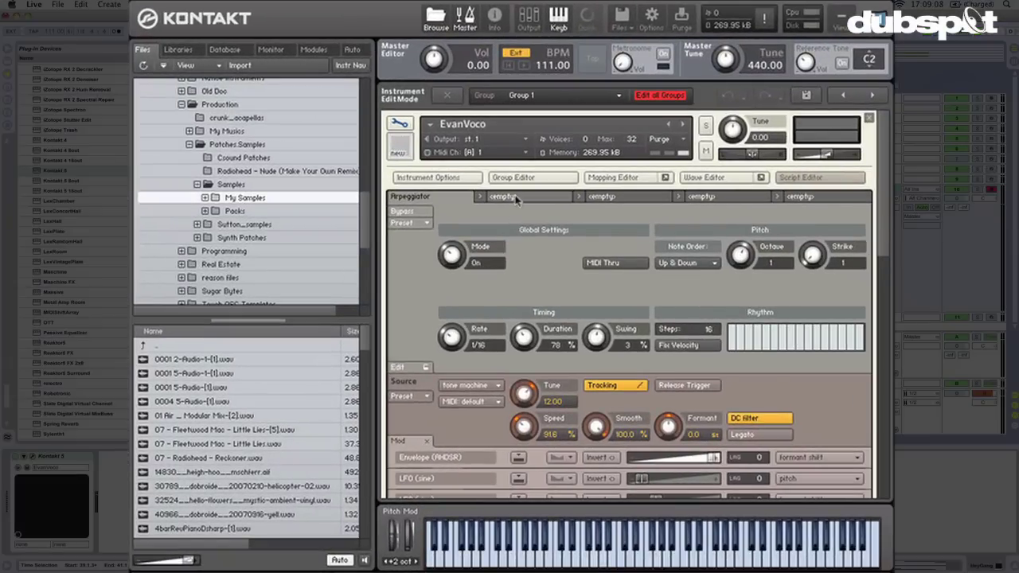
click(515, 200)
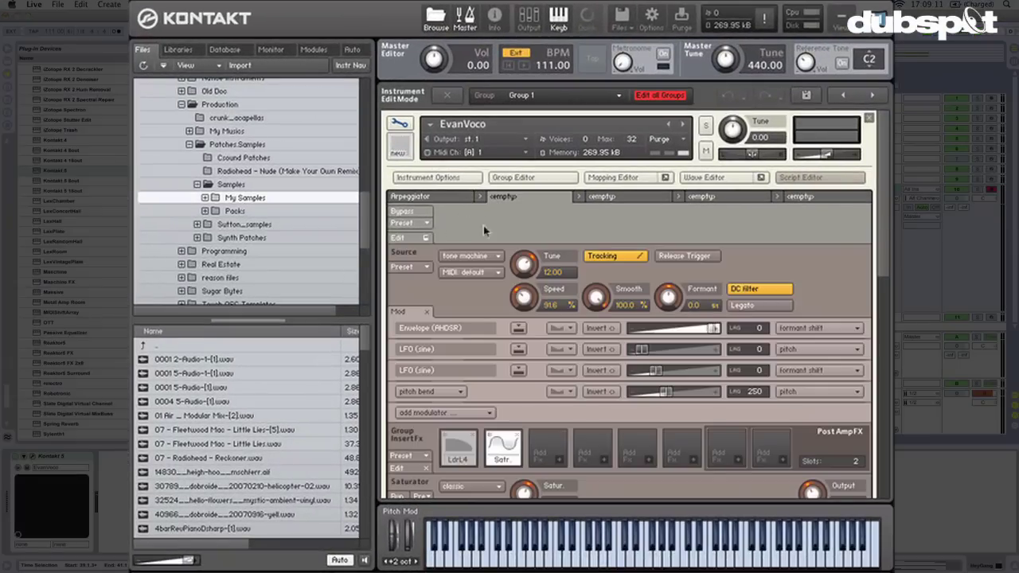
click(410, 223)
mouse_move(404, 239)
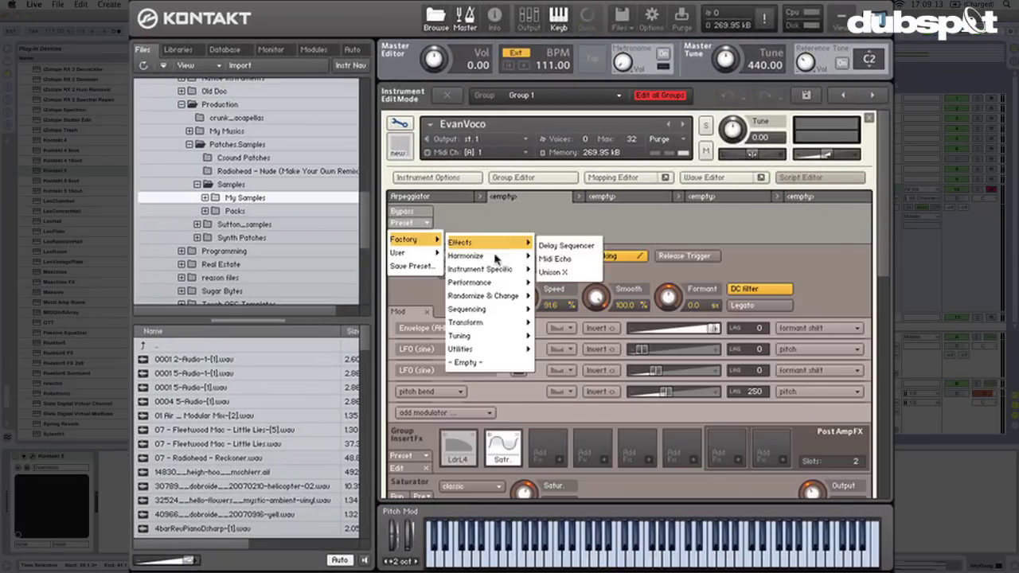
mouse_move(486, 283)
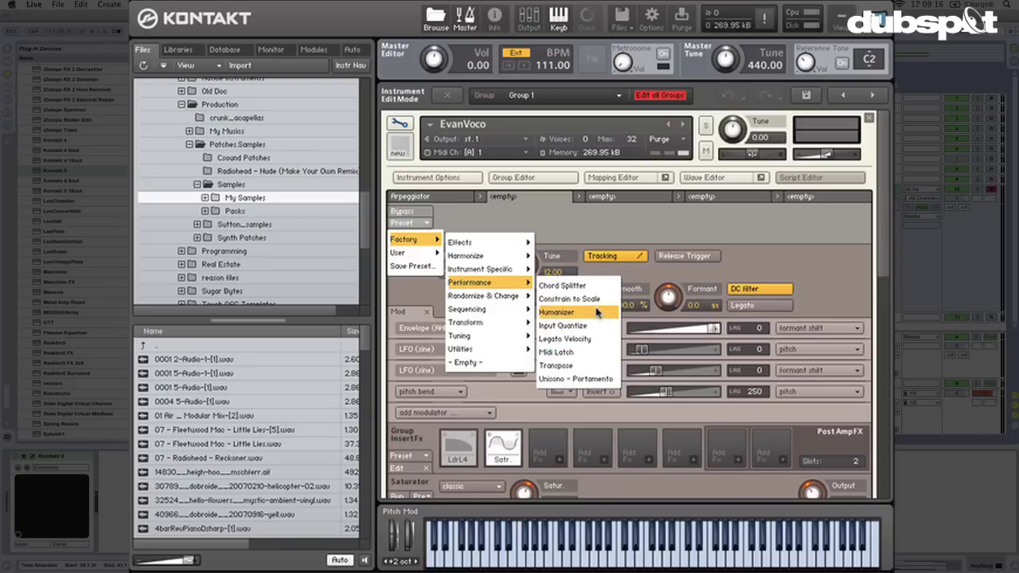
click(585, 379)
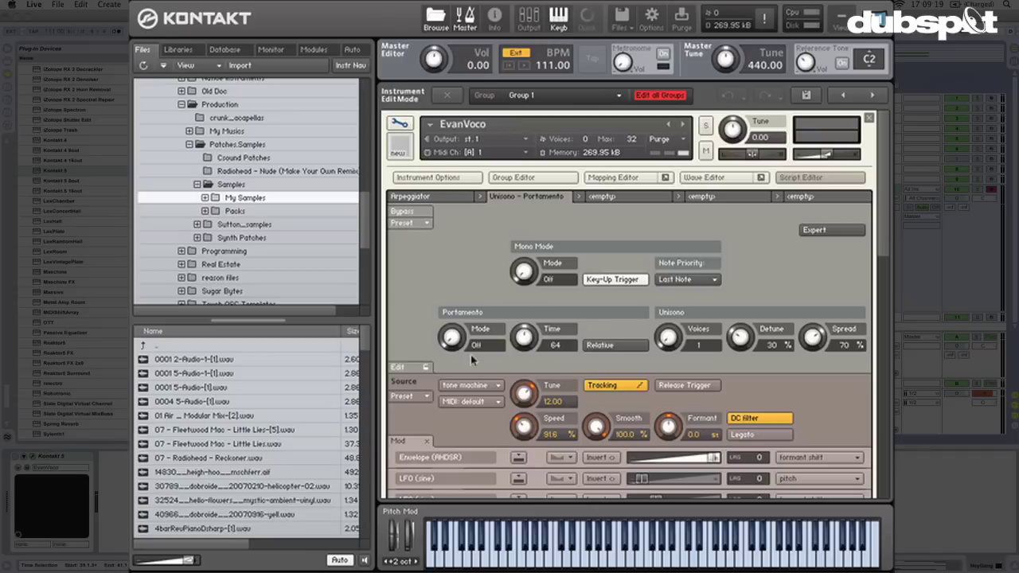
drag(670, 350, 667, 303)
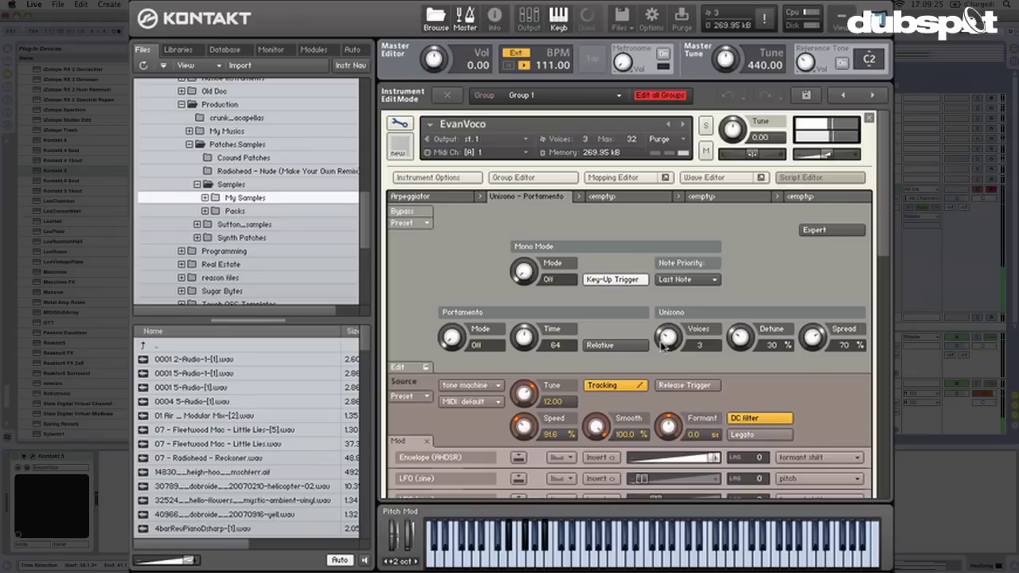
mouse_move(667, 341)
mouse_down()
mouse_move(664, 433)
mouse_move(663, 350)
mouse_up()
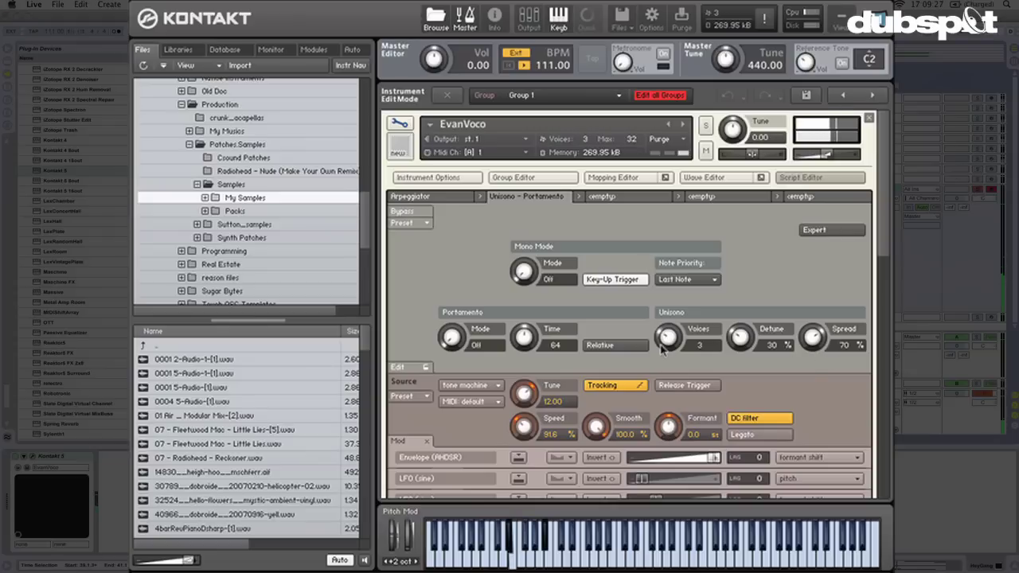
Compare the sound with the Unisono - Portamento script bypassed and active, and leave it bypassed
click(402, 211)
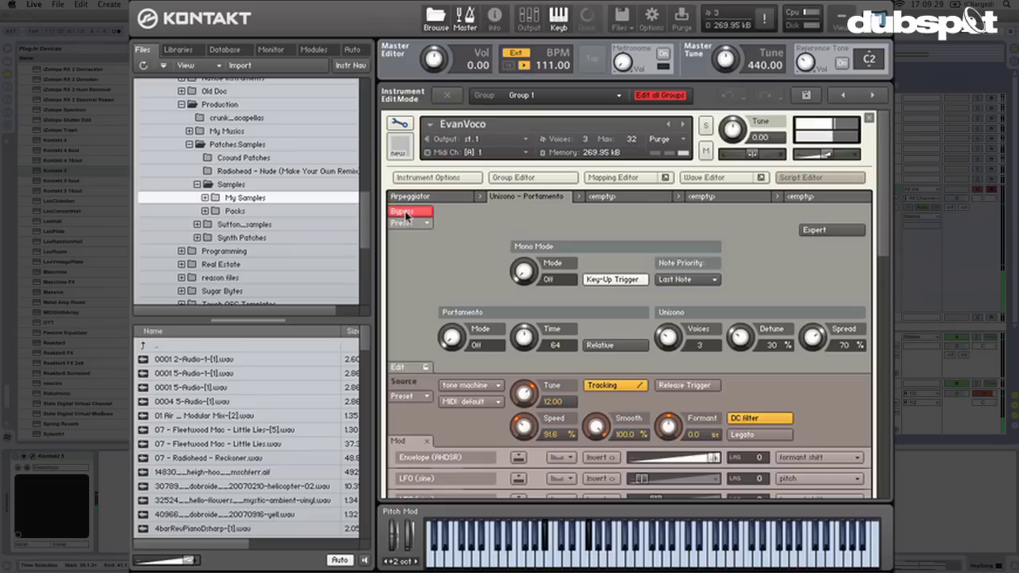
click(404, 213)
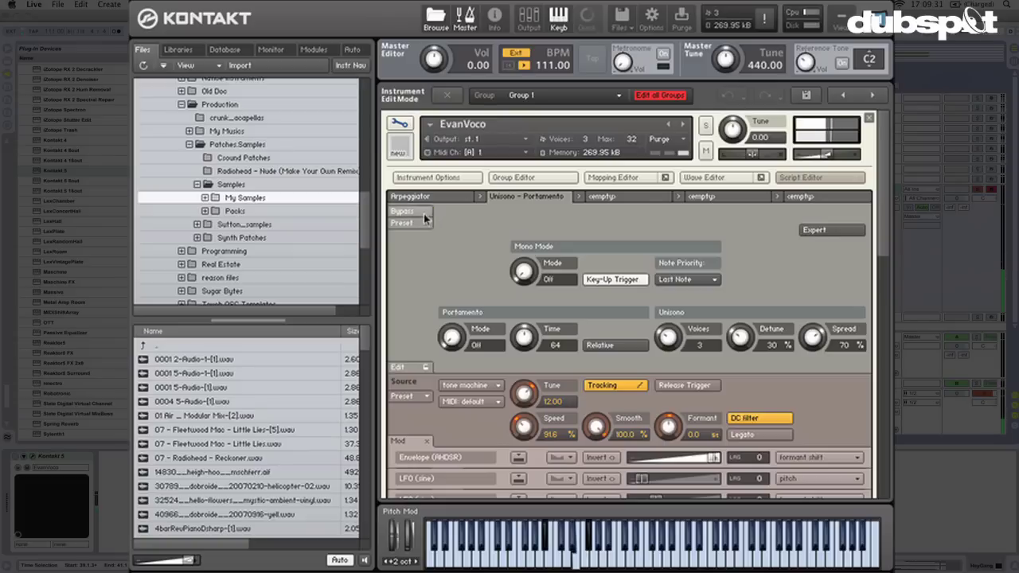
click(413, 214)
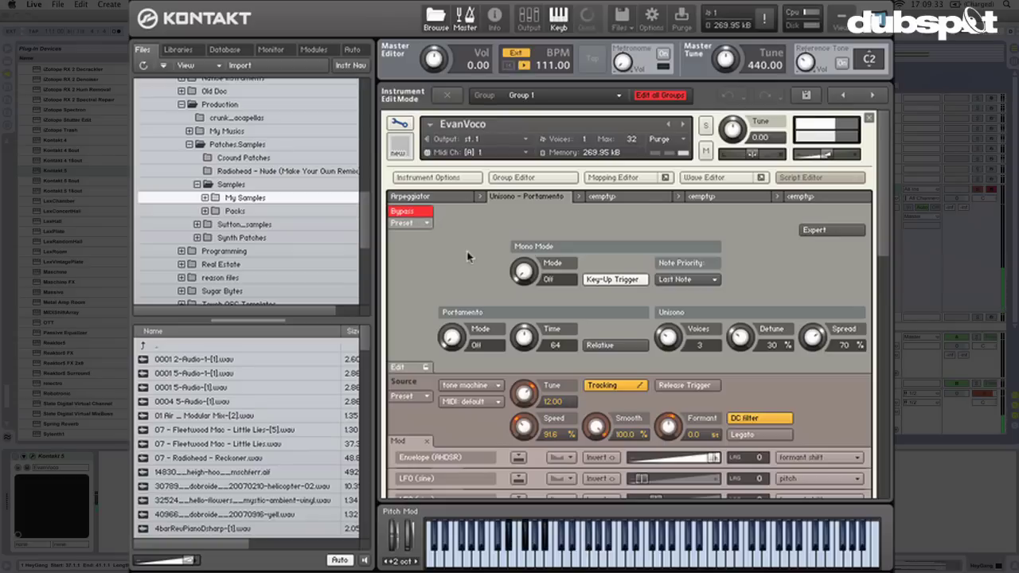
Take the Unisono - Portamento script out of bypass and clear all track solos to play the full mix
click(412, 214)
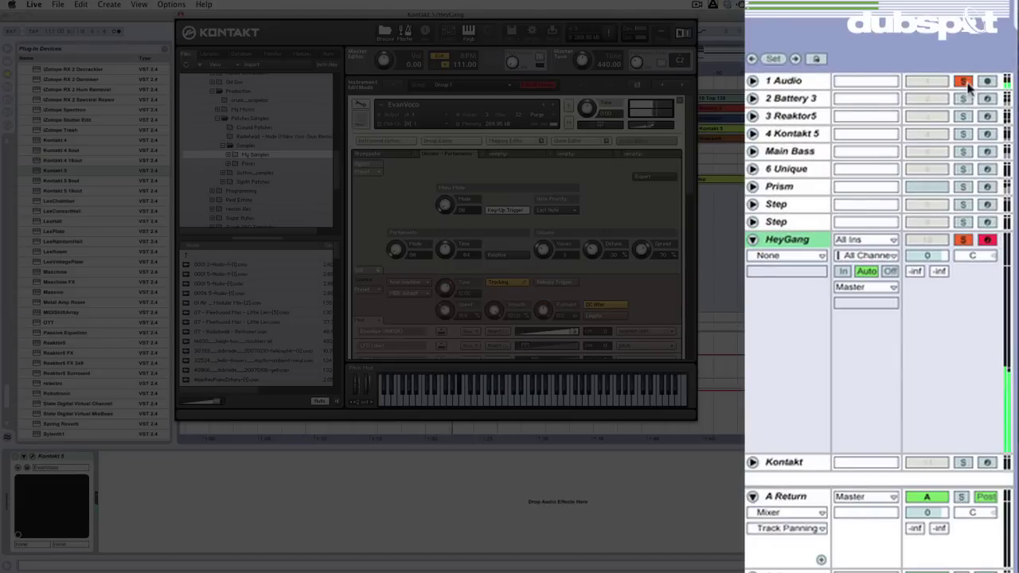
click(965, 98)
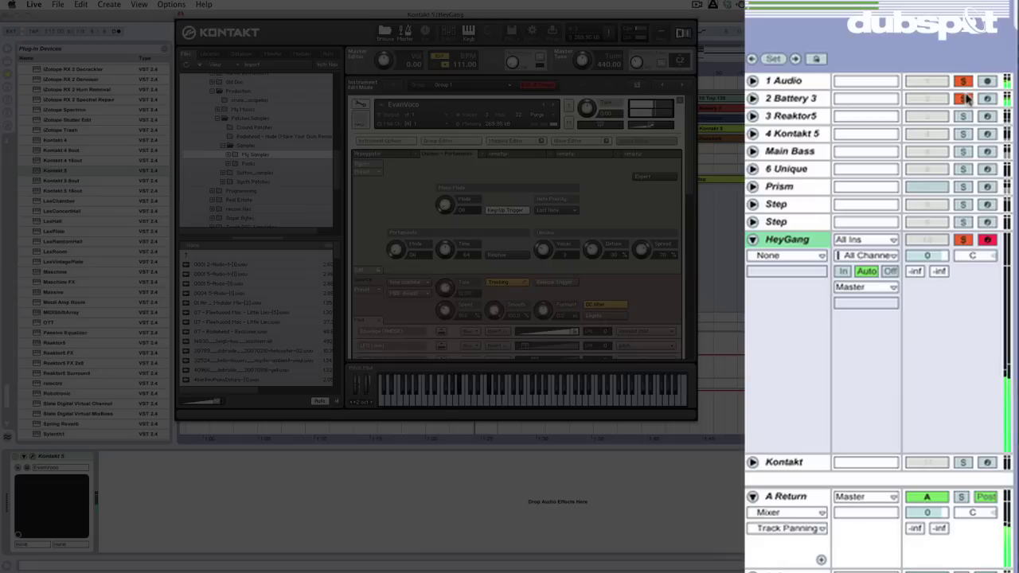
click(965, 98)
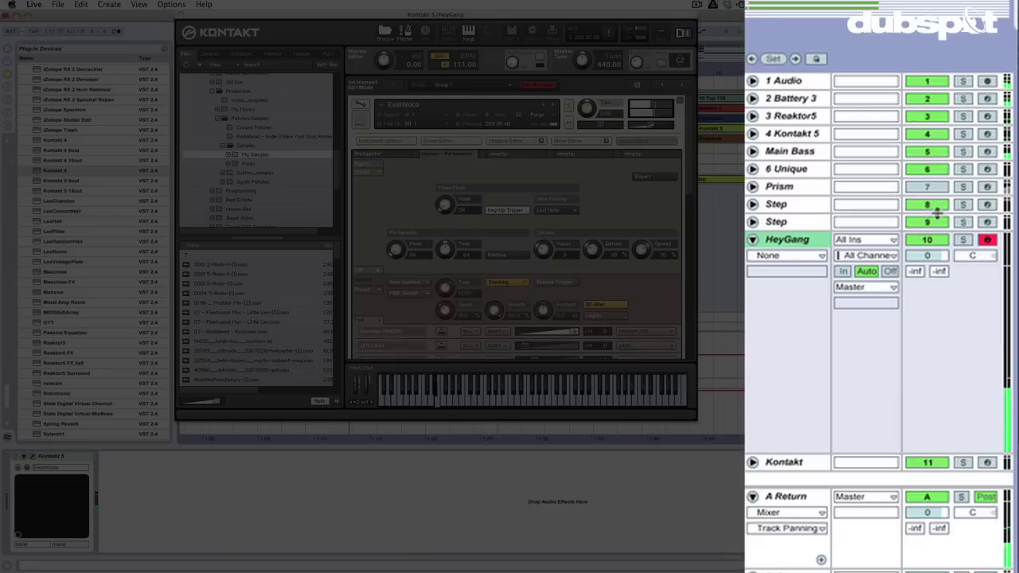
click(924, 152)
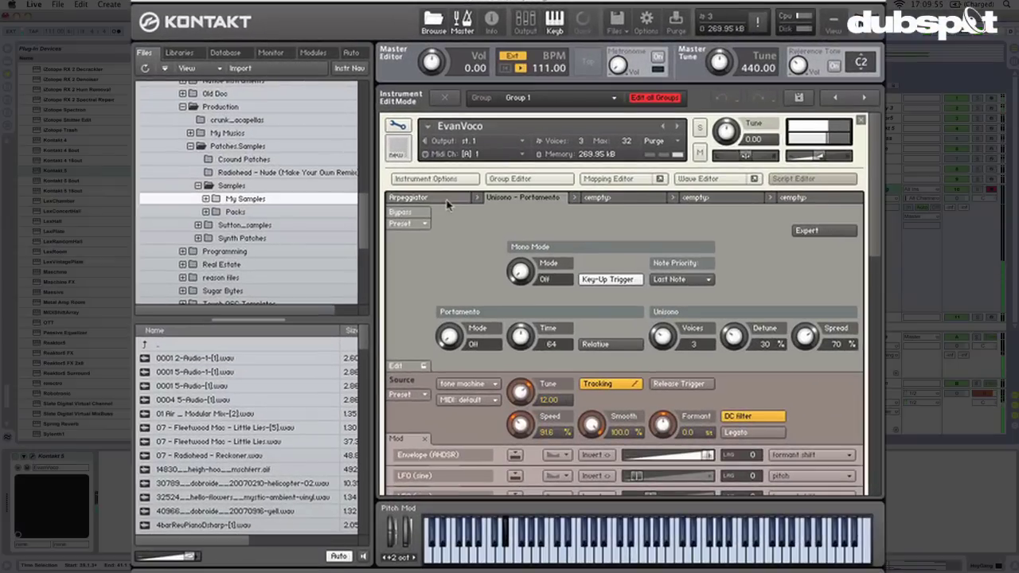
Set the Arpeggiator script's rate to 1/16, swing to 15% and duration to 58%, and close the Kontakt editor
click(370, 152)
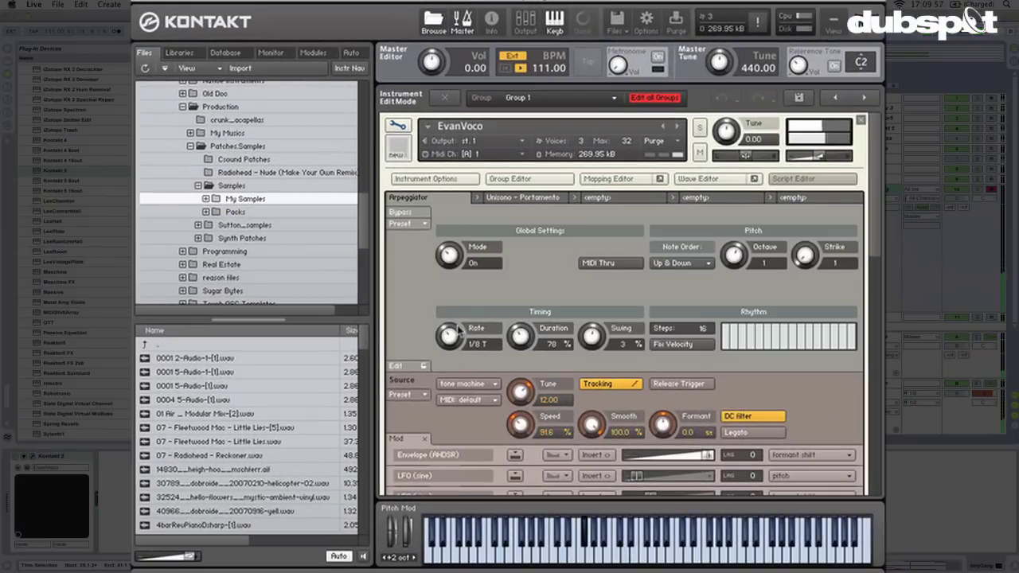
drag(458, 329, 458, 367)
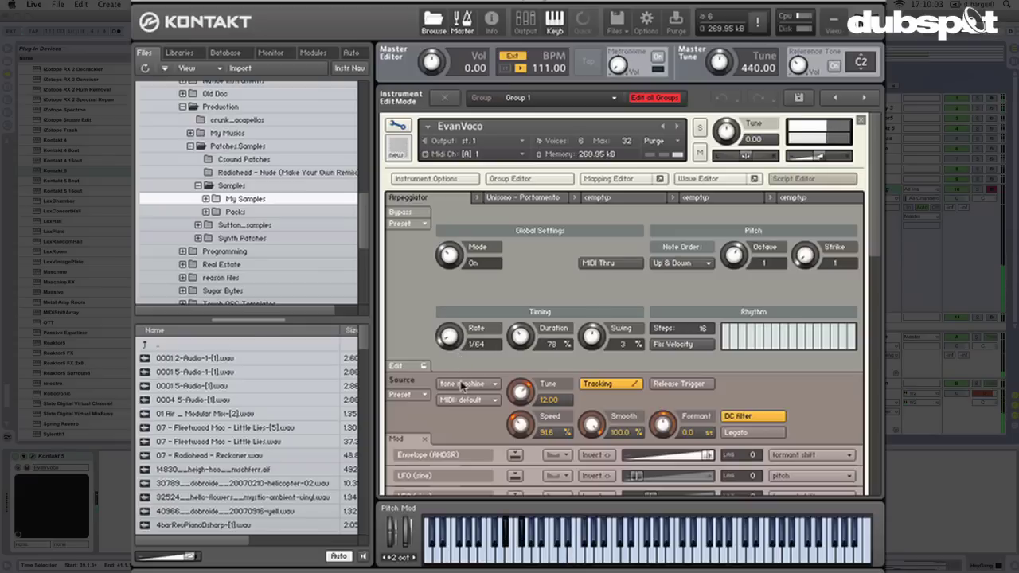
drag(462, 385, 459, 338)
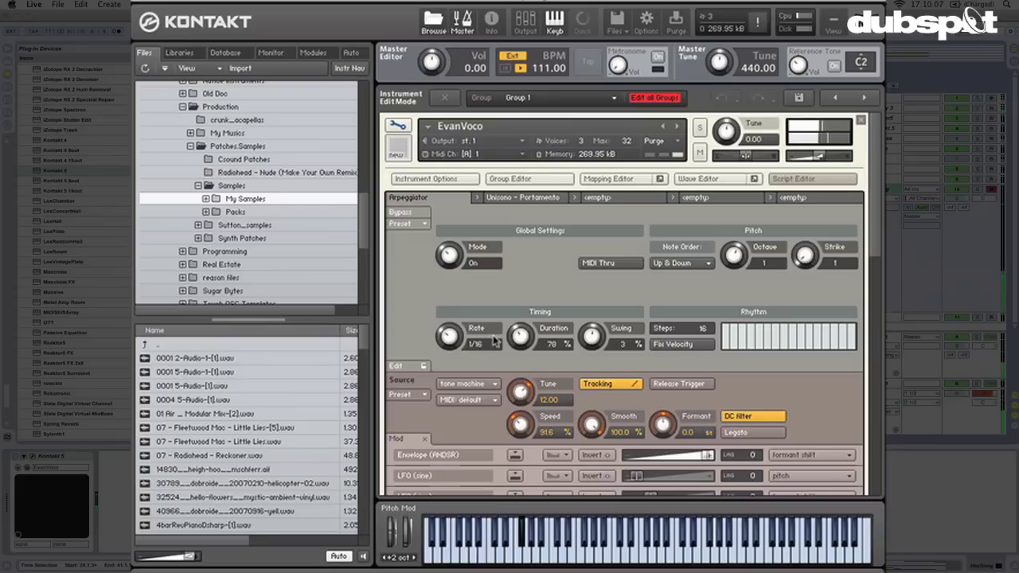
drag(592, 336, 597, 318)
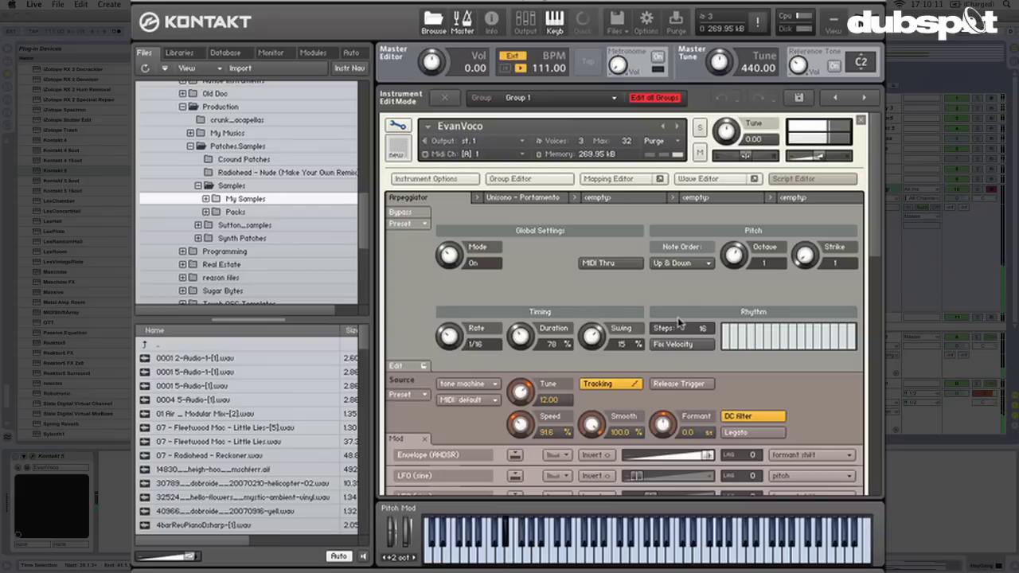
drag(514, 329, 520, 361)
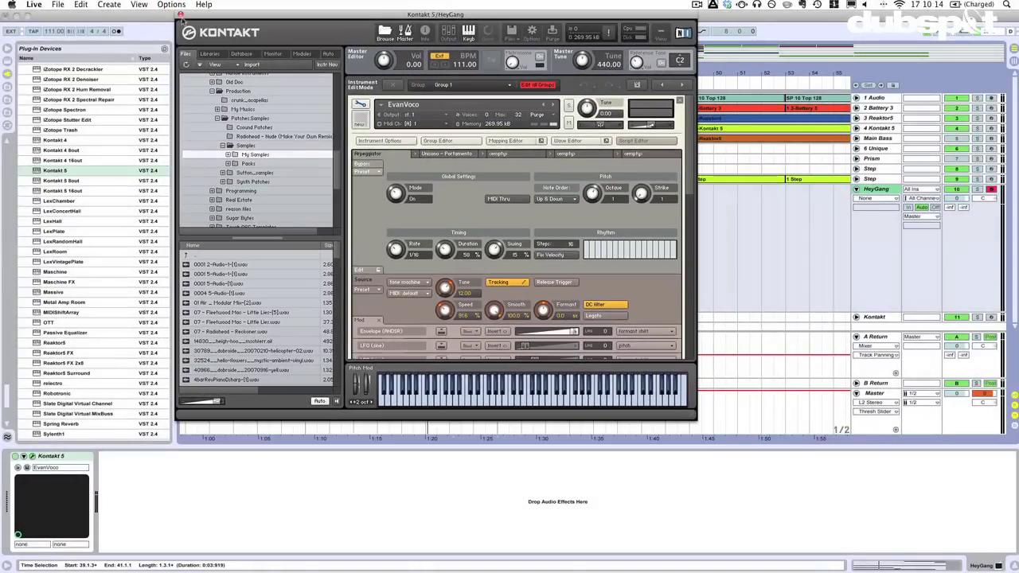
click(181, 15)
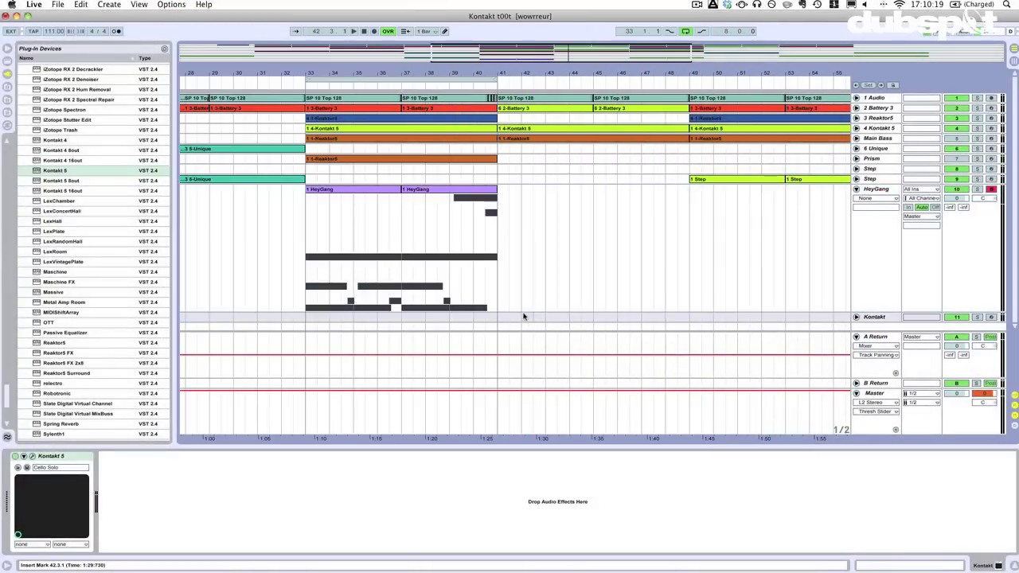
click(499, 307)
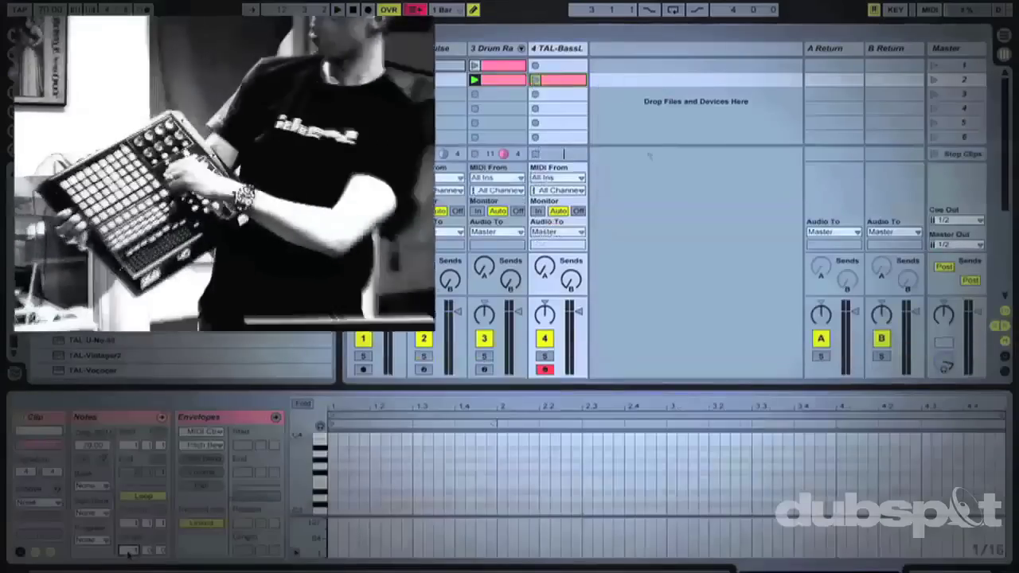
click(537, 80)
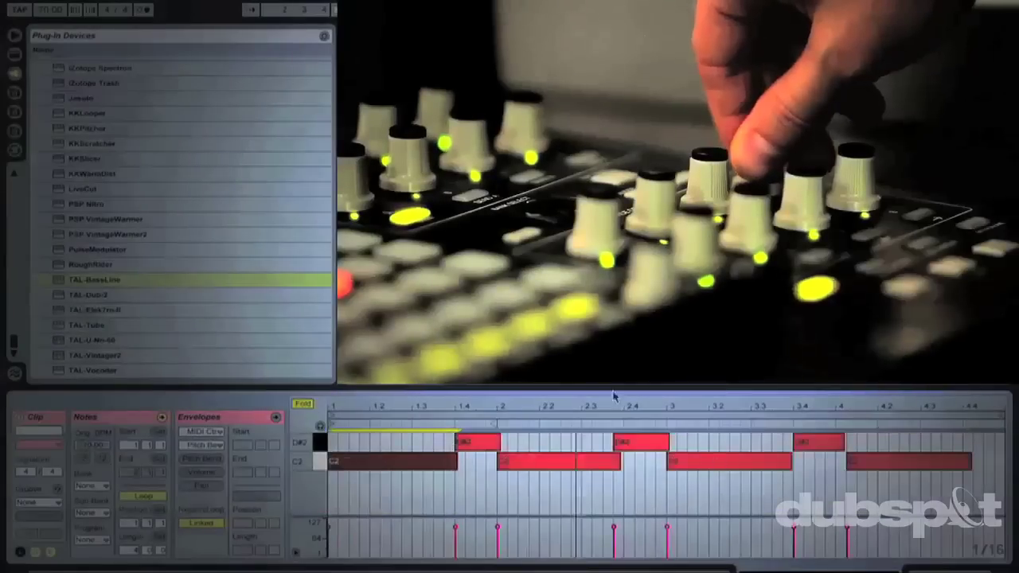